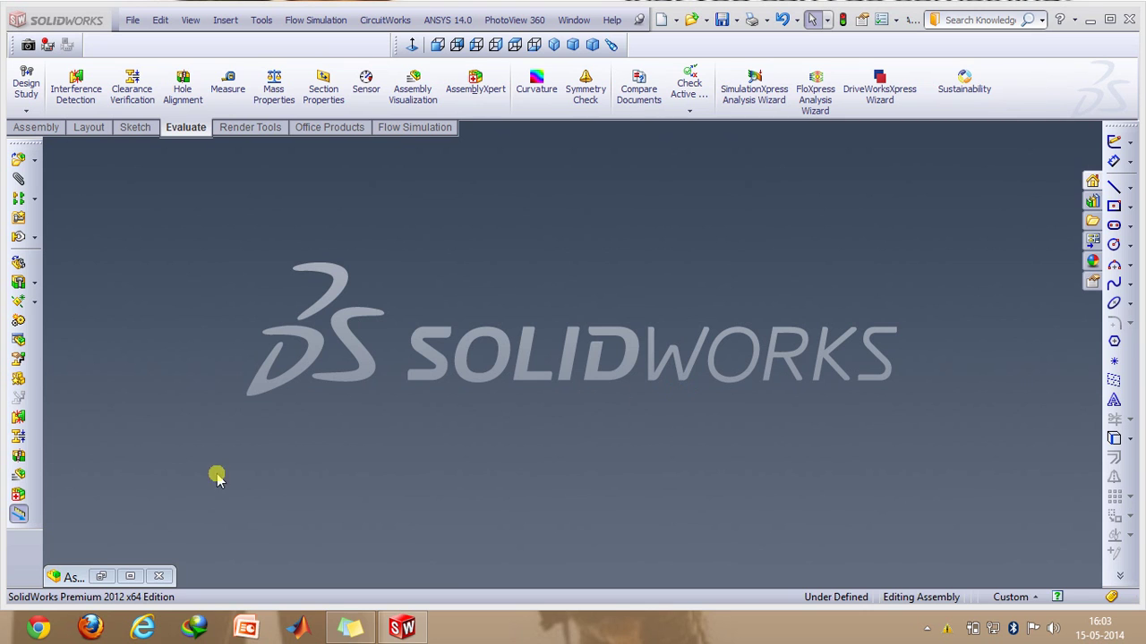
Maximize Assem3, float roller 1<1>, and drag it up-left away from the second roller
click(129, 577)
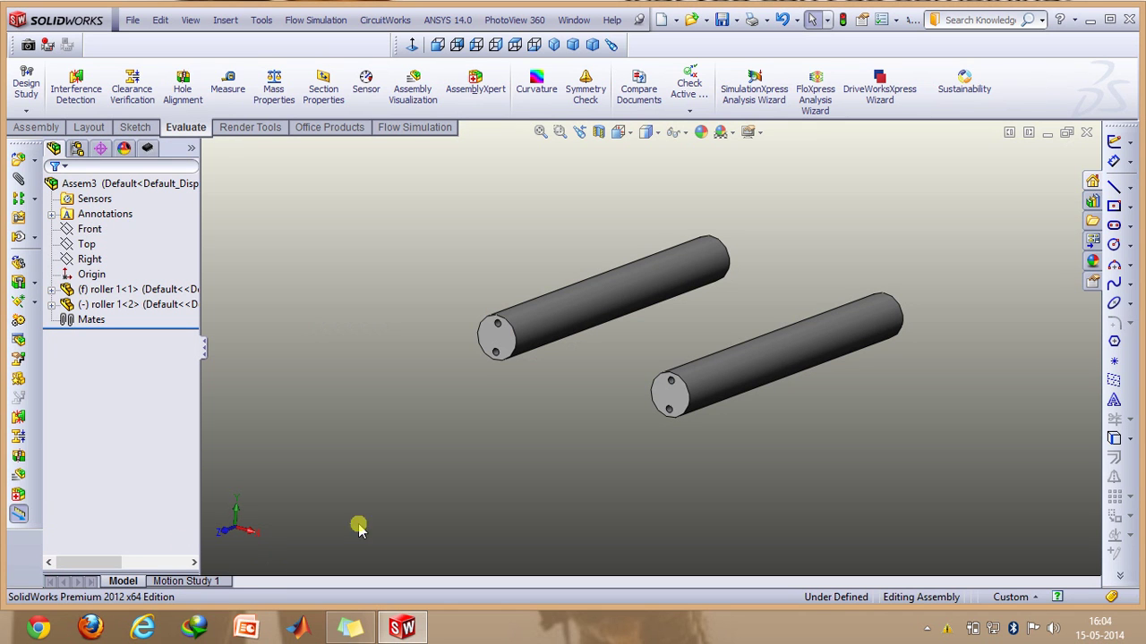
click(532, 342)
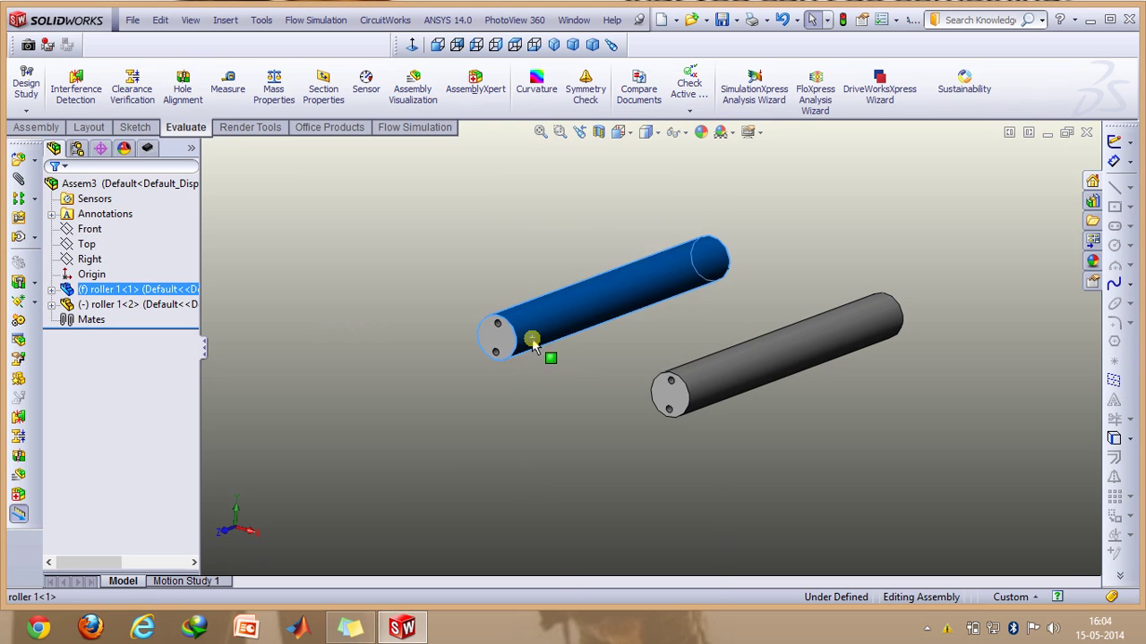
right_click(532, 342)
click(571, 436)
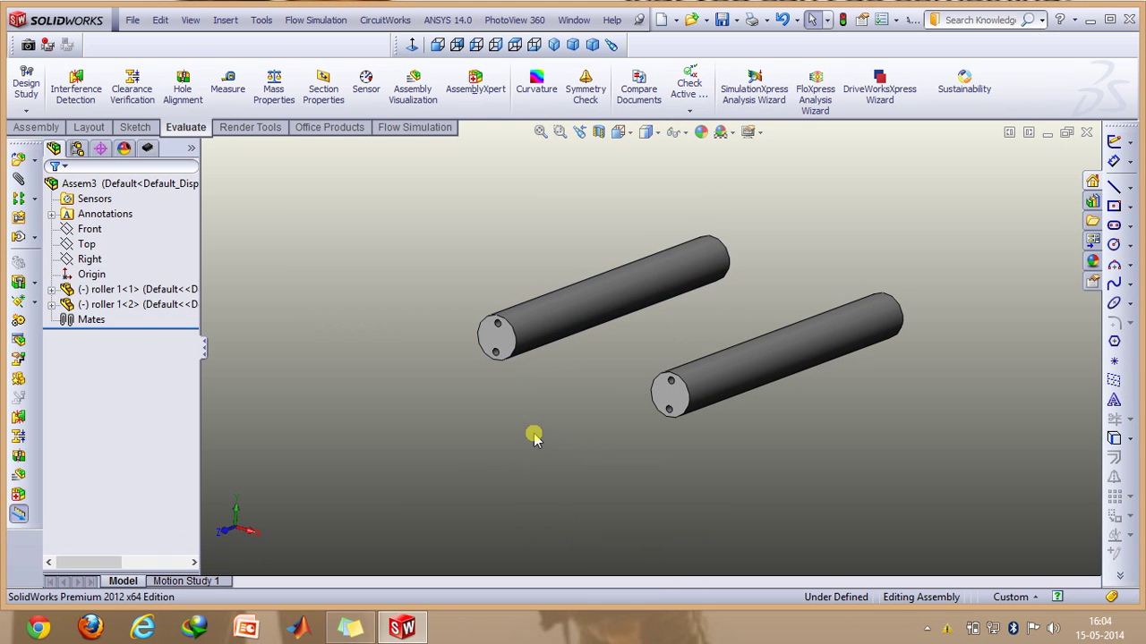
drag(555, 307, 404, 225)
click(214, 242)
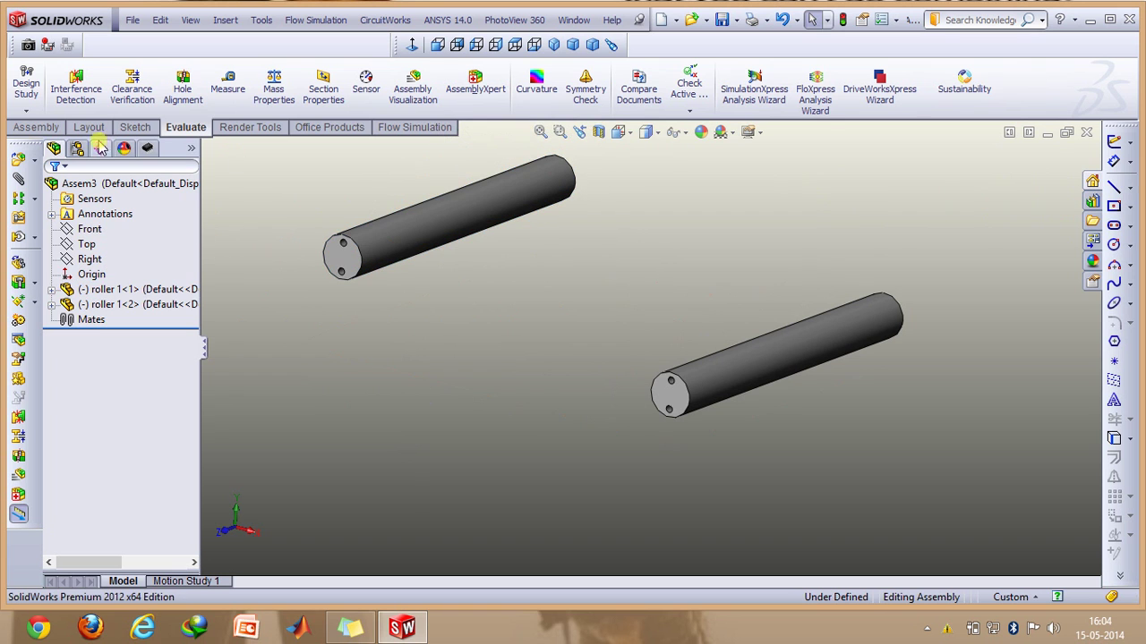
Start a mate and turn on temporary axes for both rollers
click(37, 127)
click(136, 111)
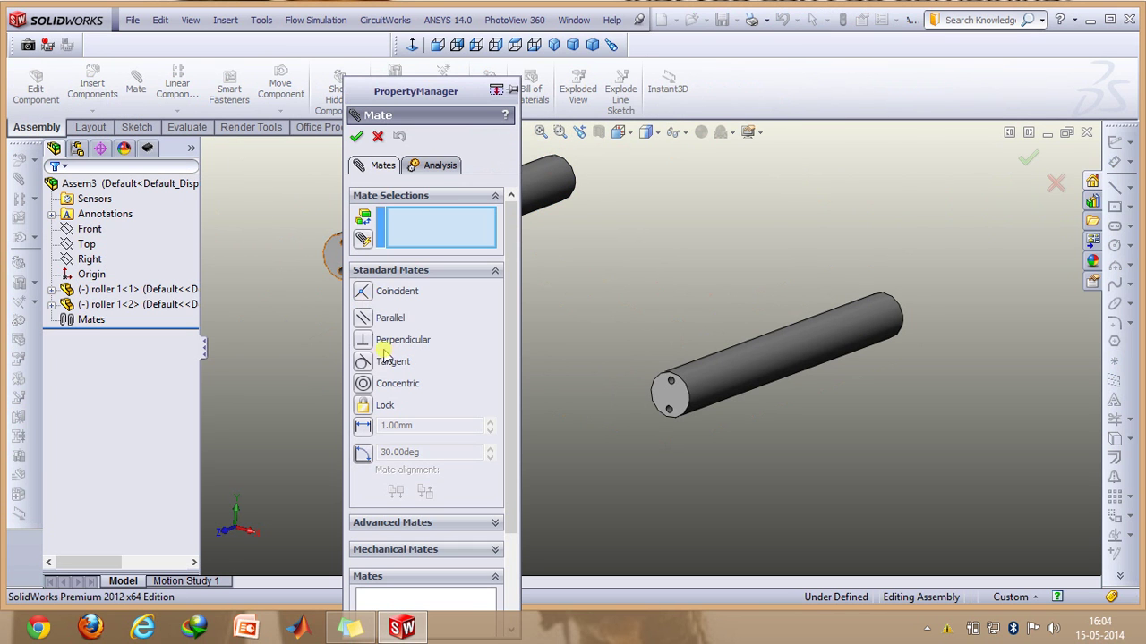
click(677, 133)
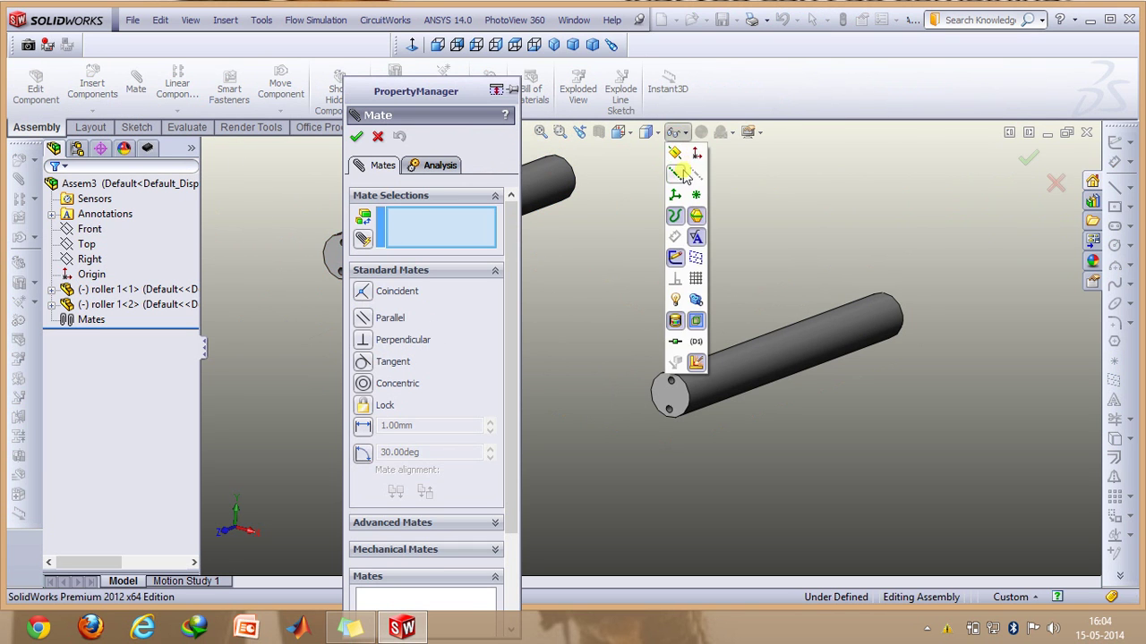
click(170, 215)
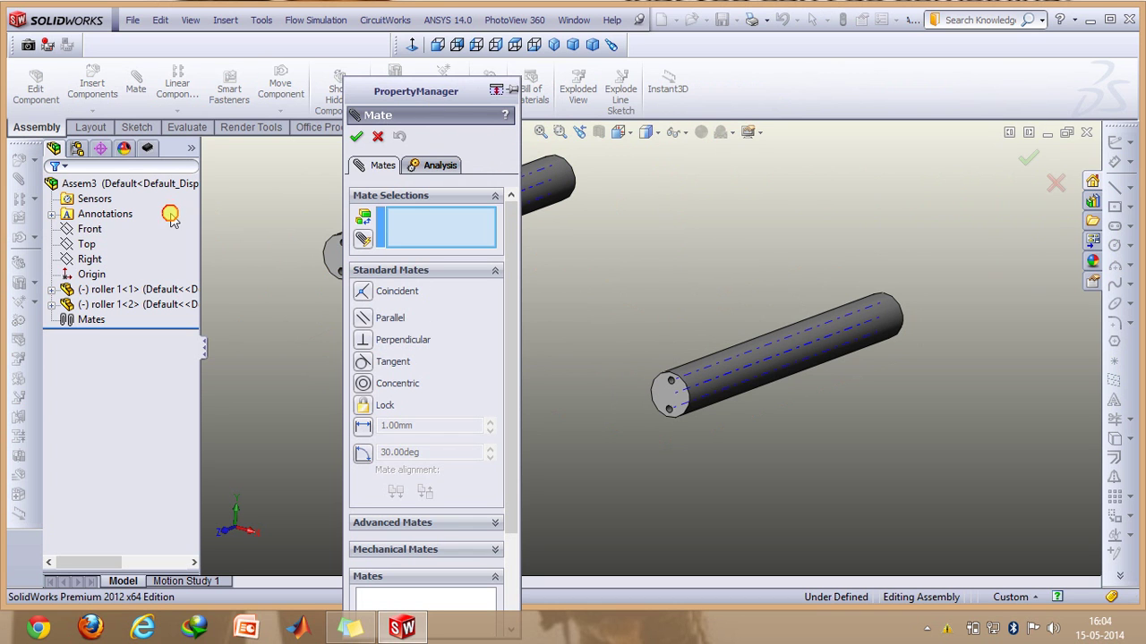
drag(405, 105, 224, 197)
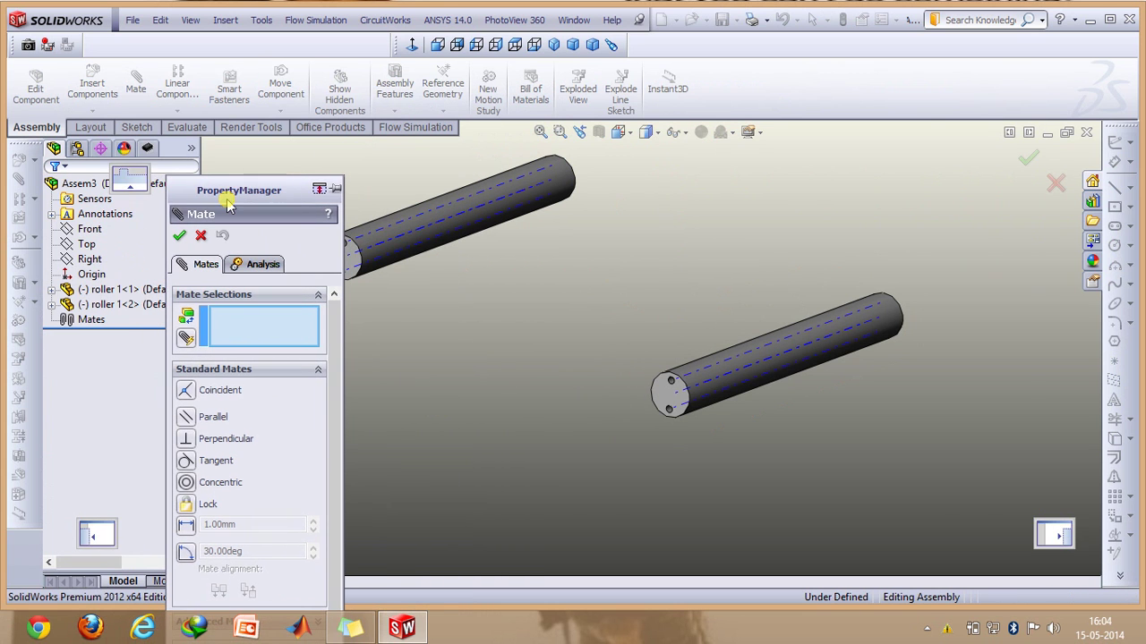
Mate the upper and lower roller axes as Parallel
click(451, 218)
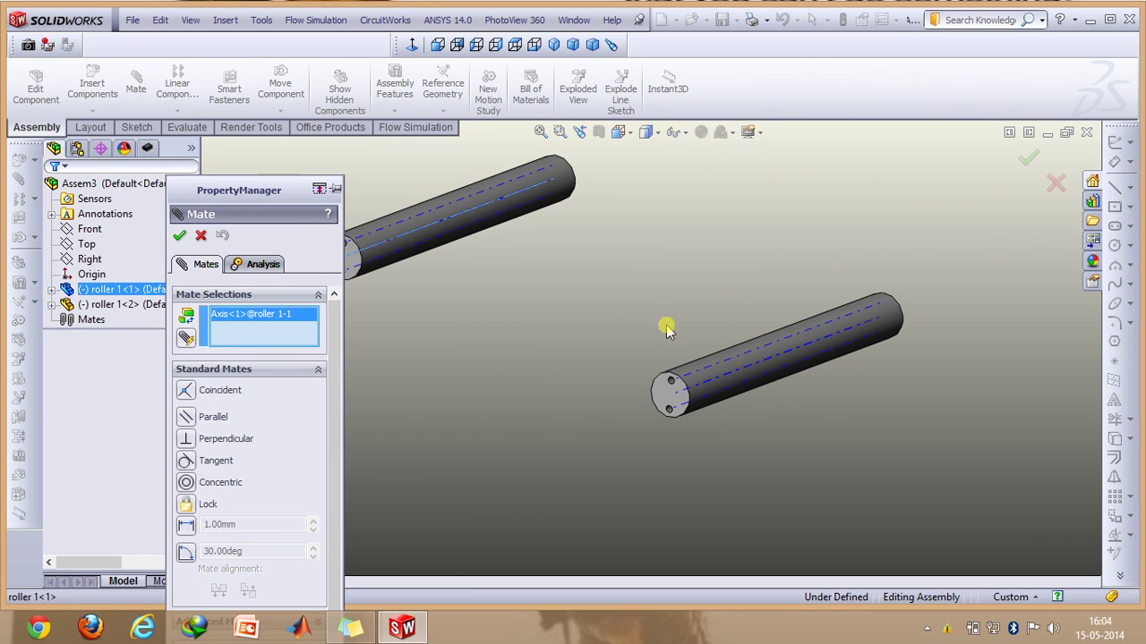
click(741, 367)
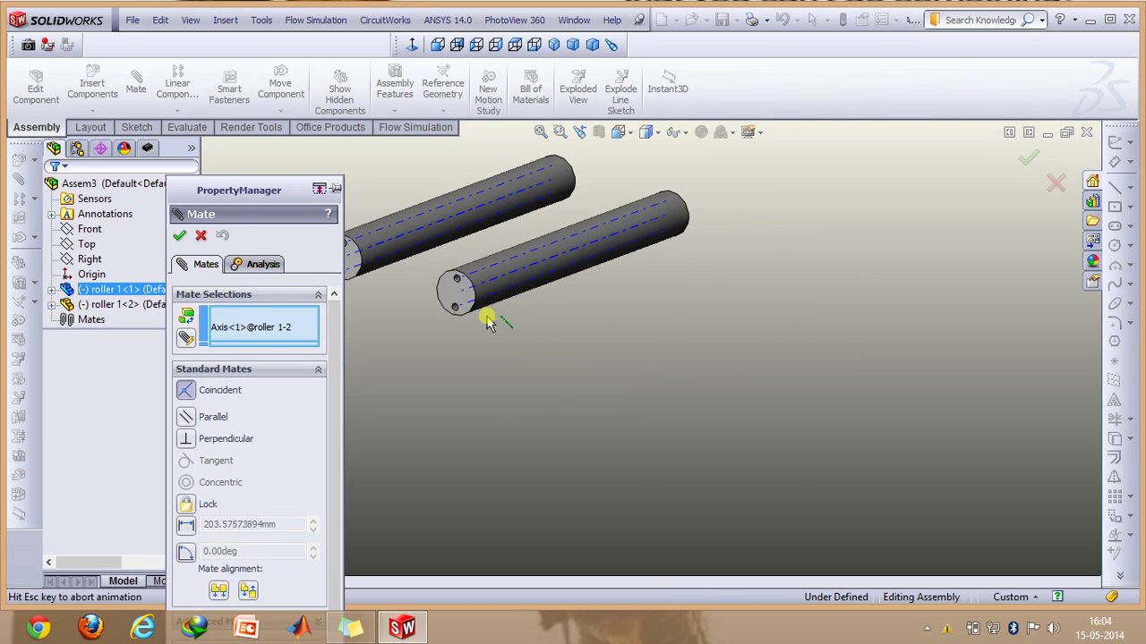
click(186, 418)
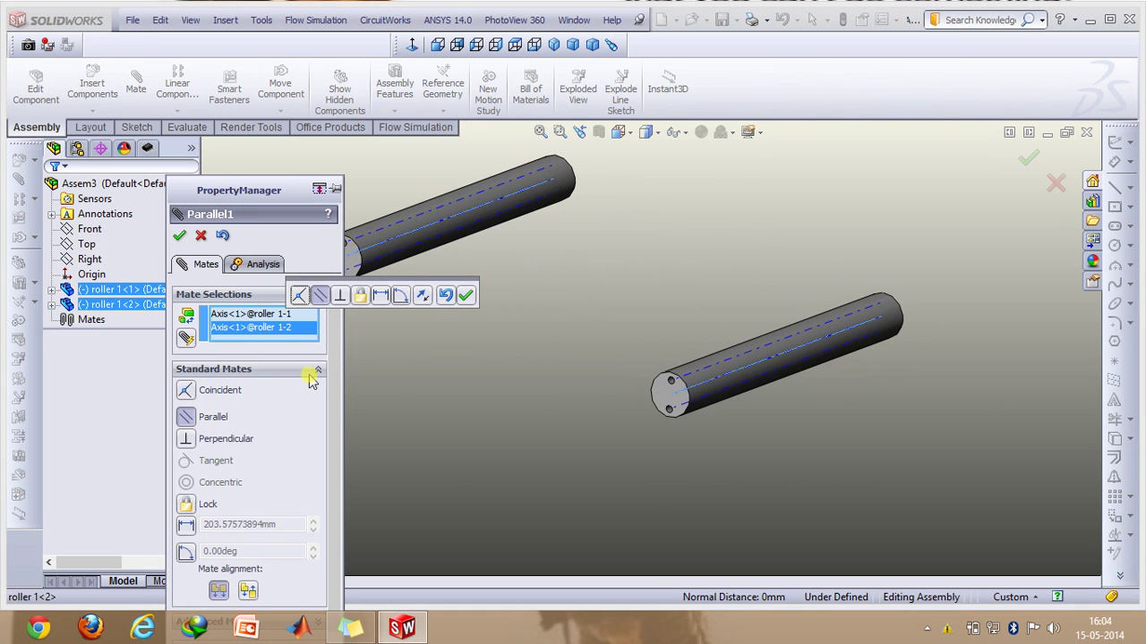
click(179, 236)
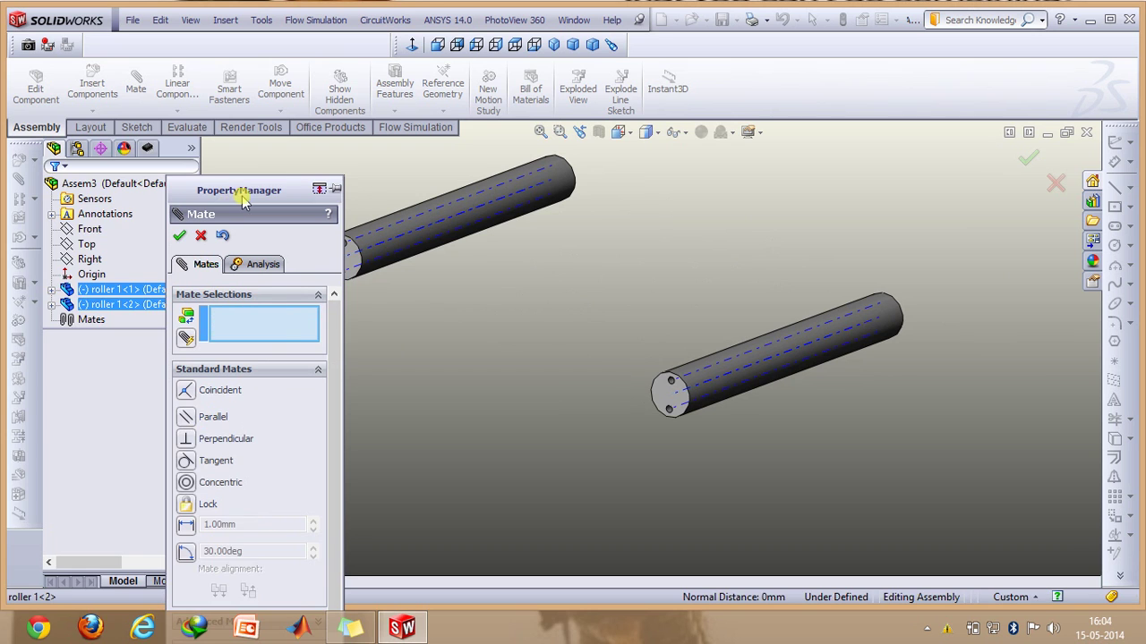
drag(240, 192, 77, 179)
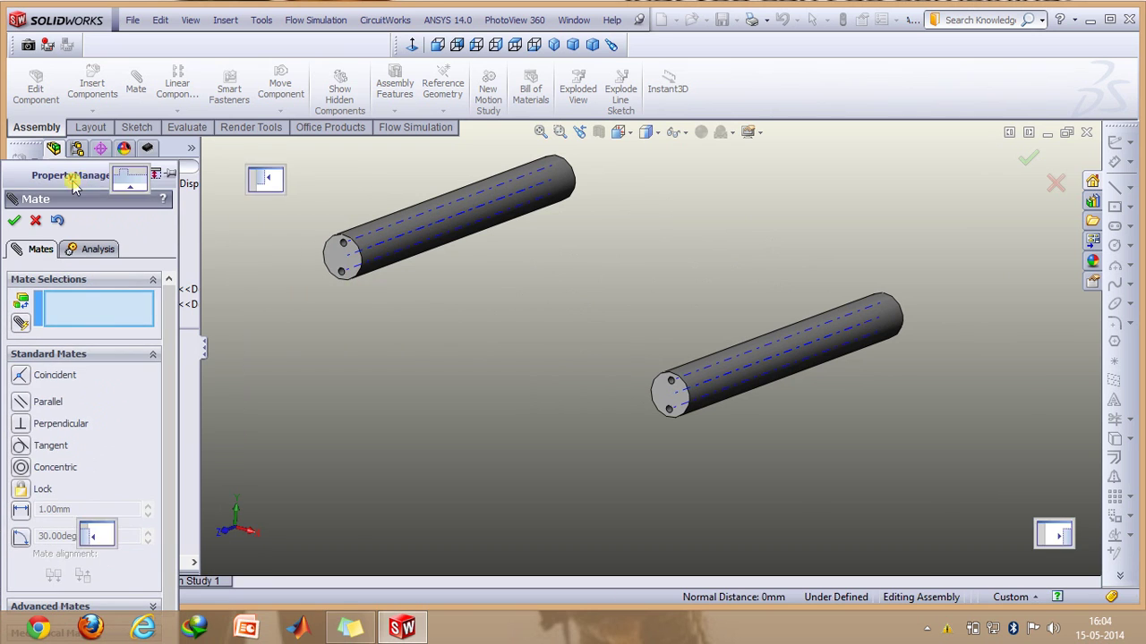
Mate both rollers' end faces Coincident so their ends line up
click(339, 258)
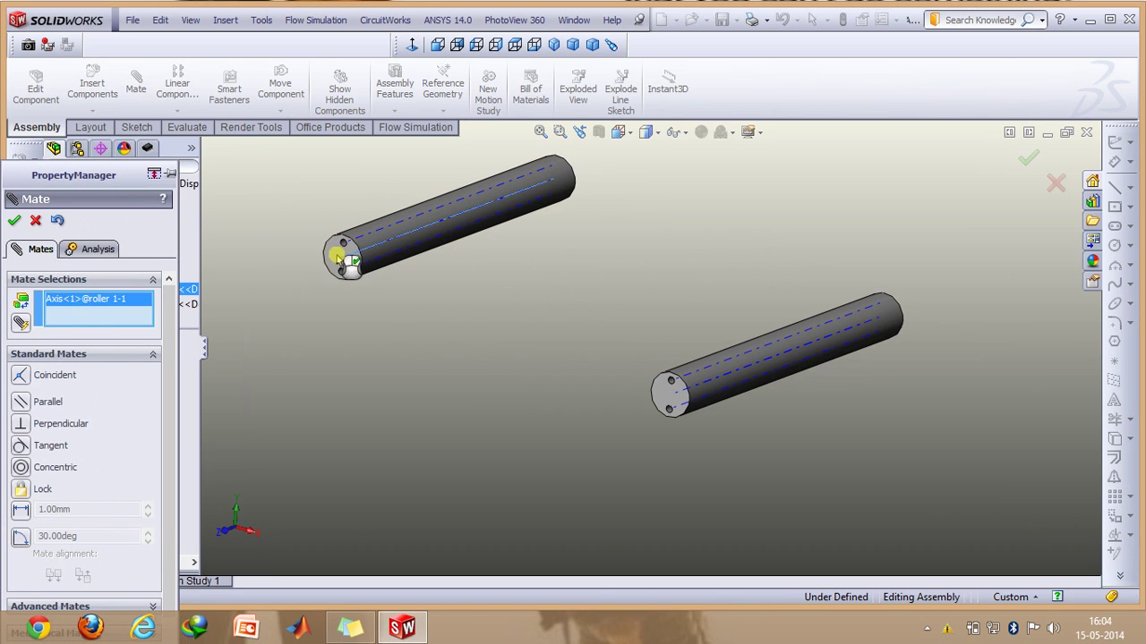
right_click(102, 323)
click(129, 331)
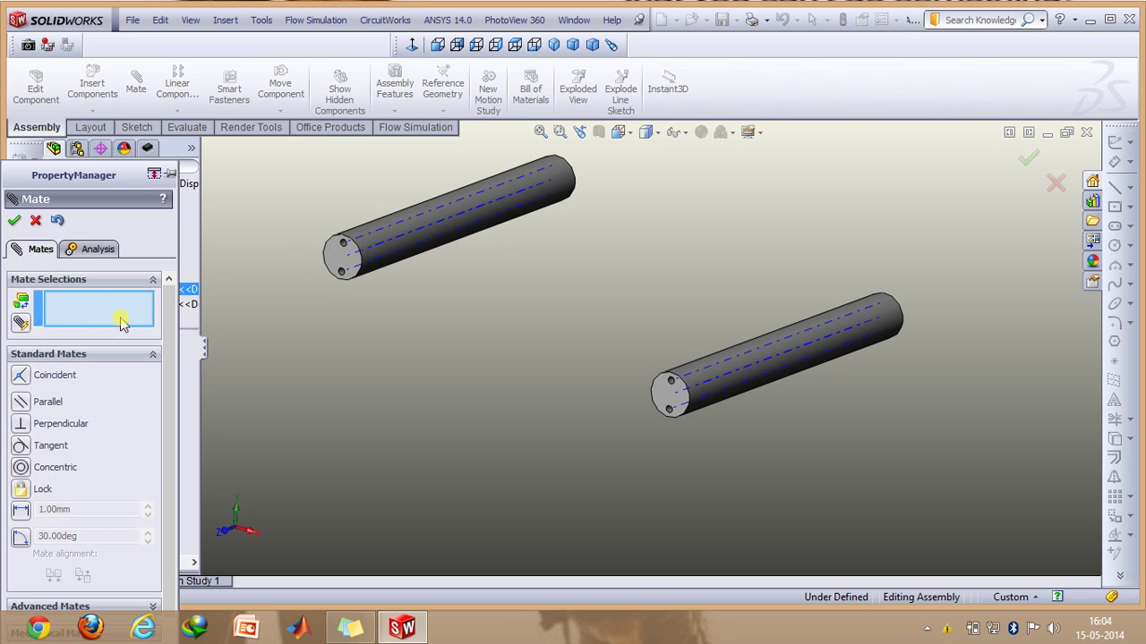
click(337, 256)
click(653, 388)
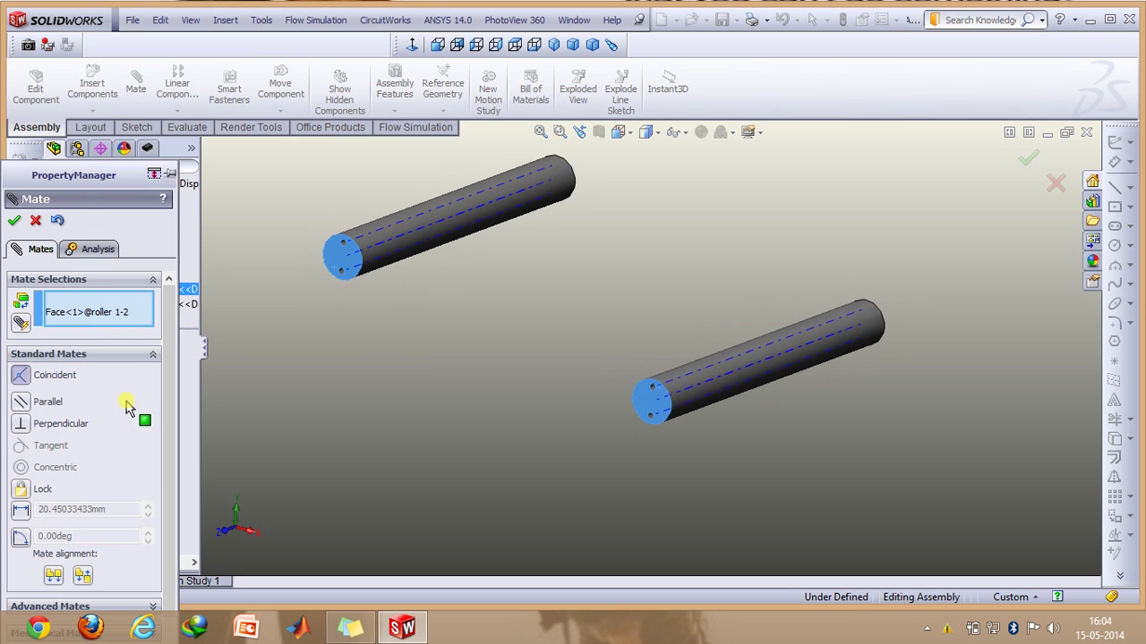
click(15, 220)
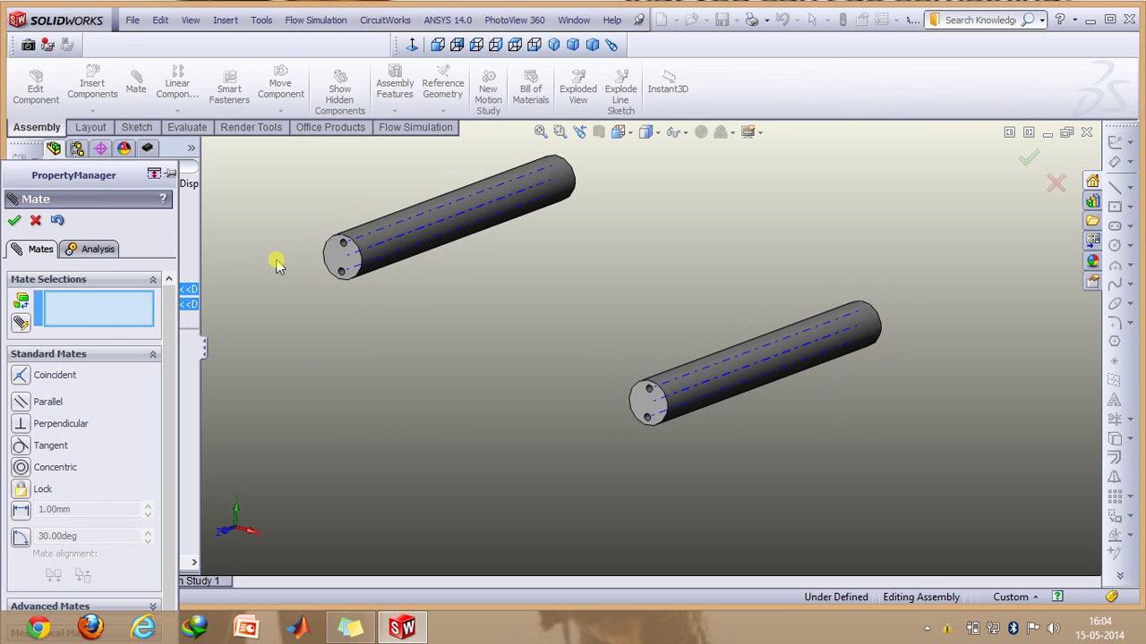
click(36, 221)
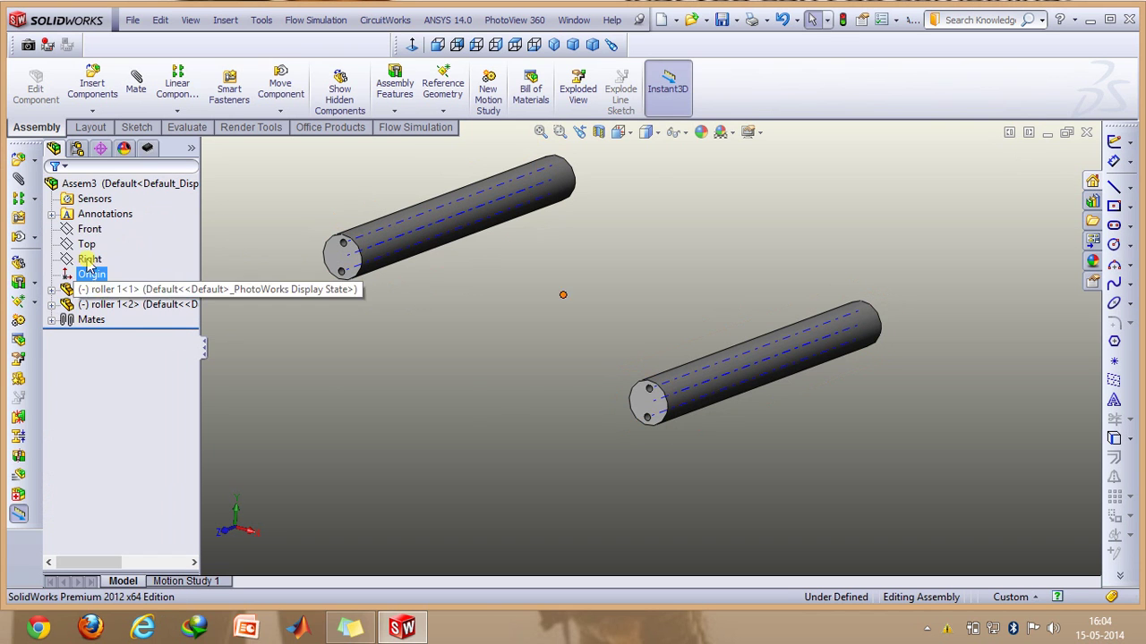
Make the first roller's axis coincident with the Top plane
click(142, 104)
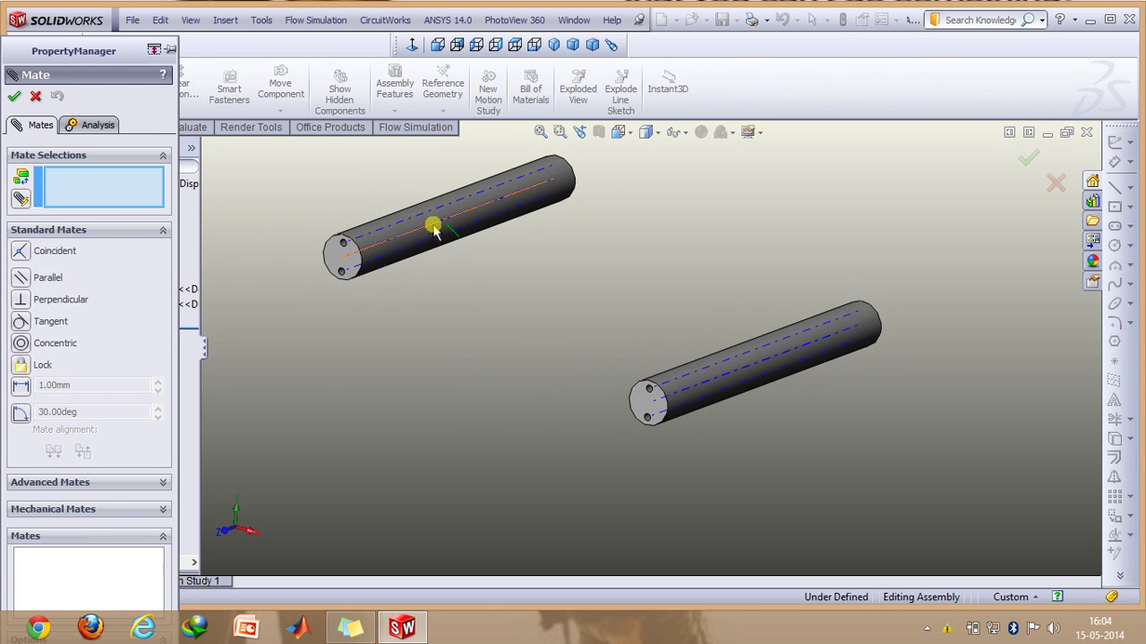
click(430, 218)
drag(75, 51, 330, 185)
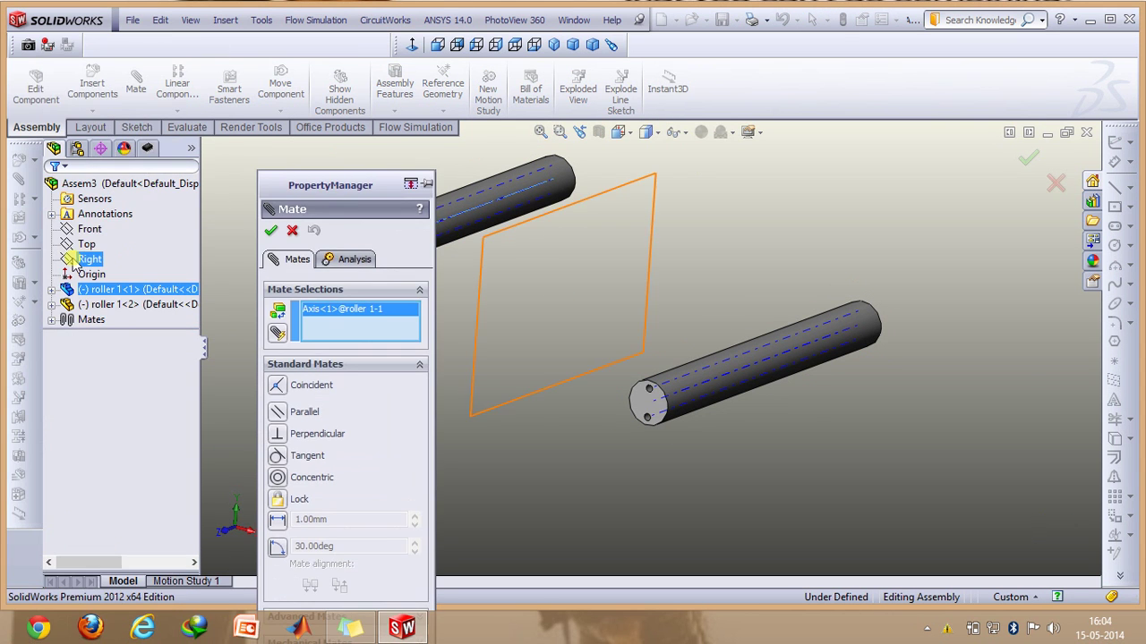
click(87, 245)
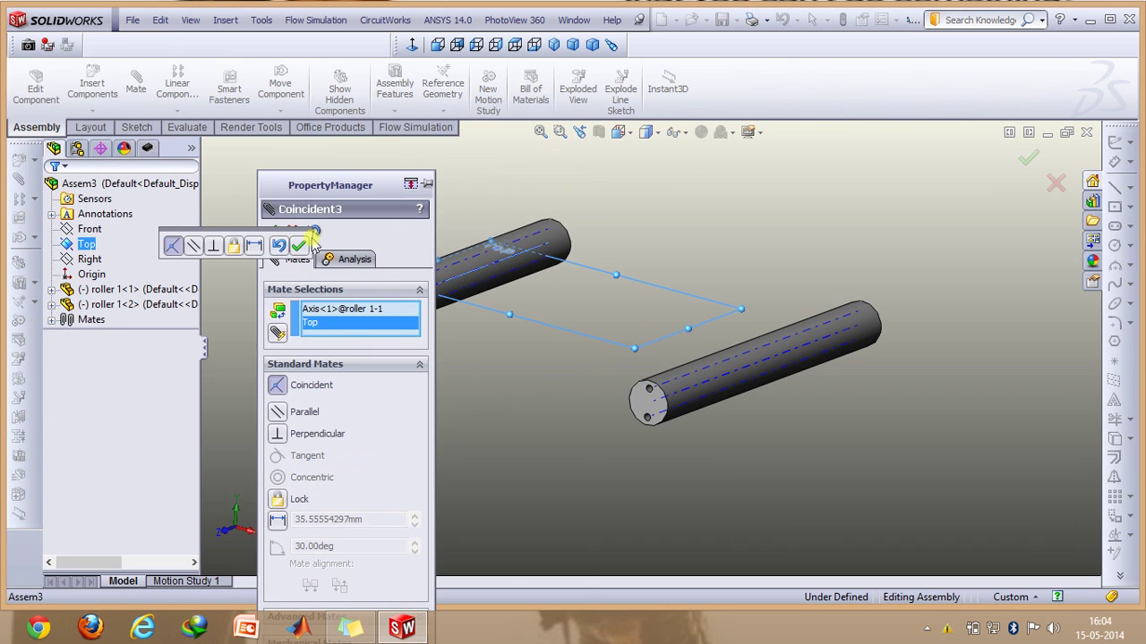
drag(331, 186, 469, 265)
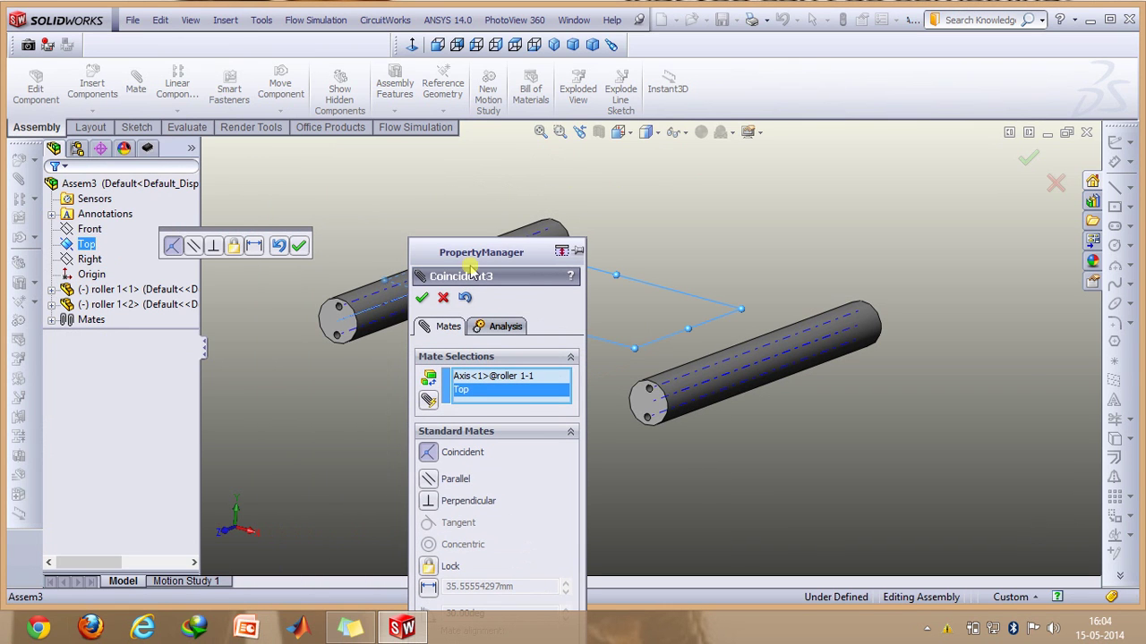
click(423, 301)
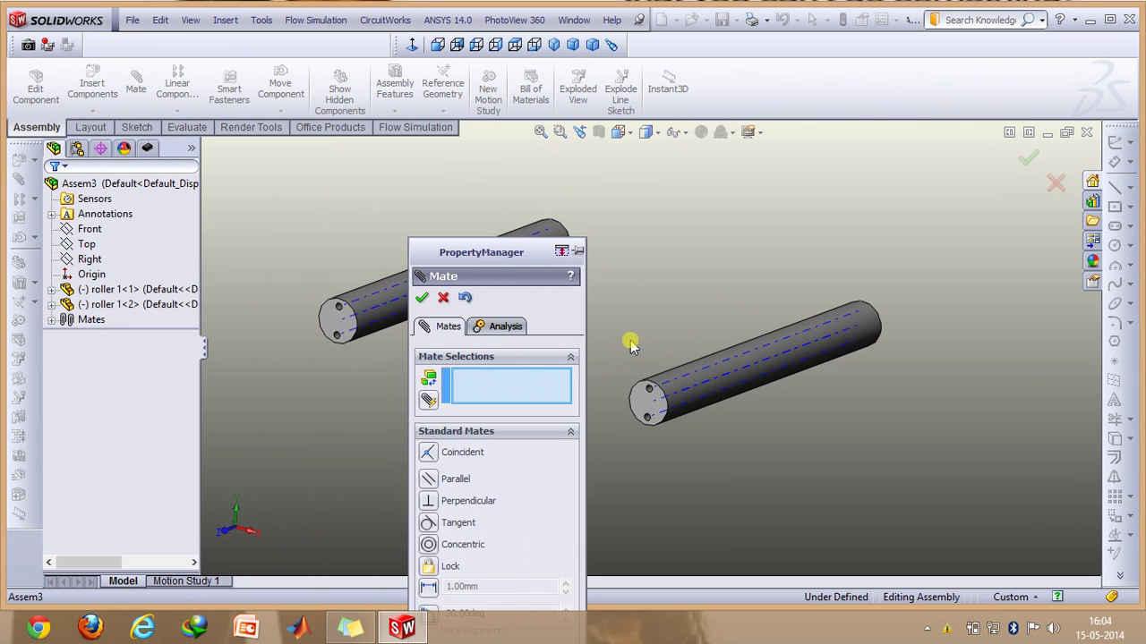
Mate the second roller's axis to the Top plane and close the Mate editor
click(725, 366)
click(90, 247)
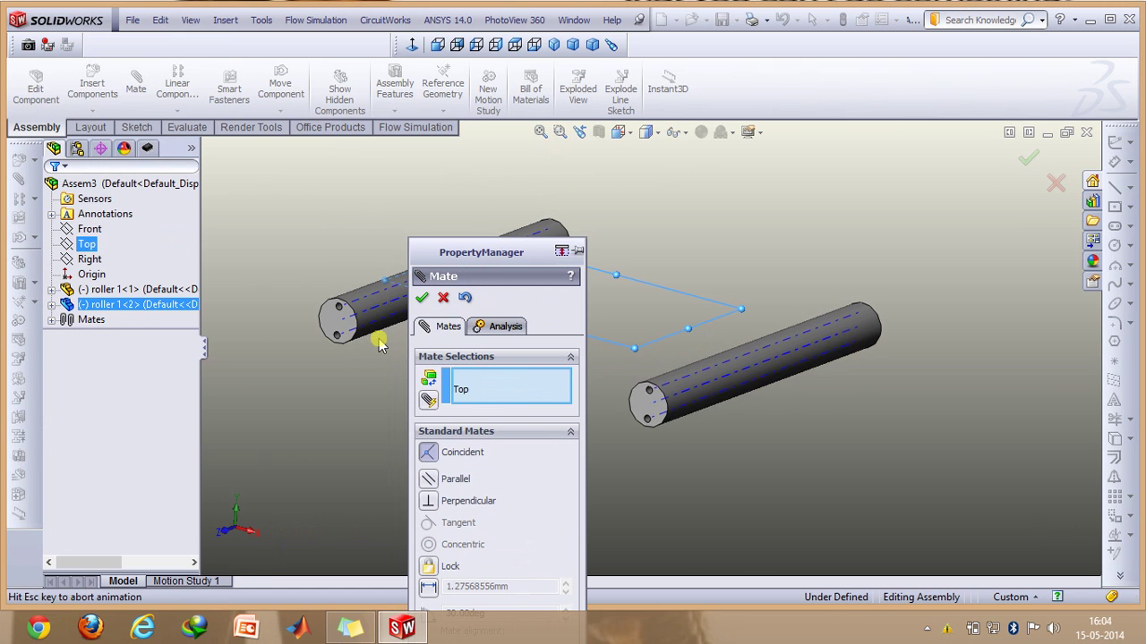
click(421, 298)
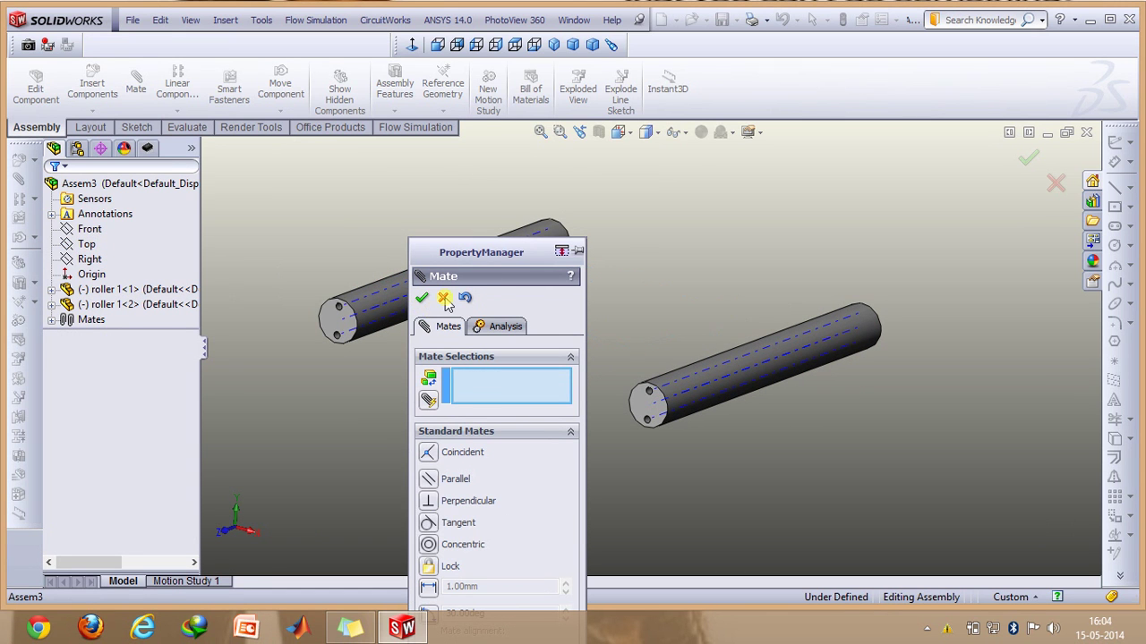
click(445, 299)
click(85, 244)
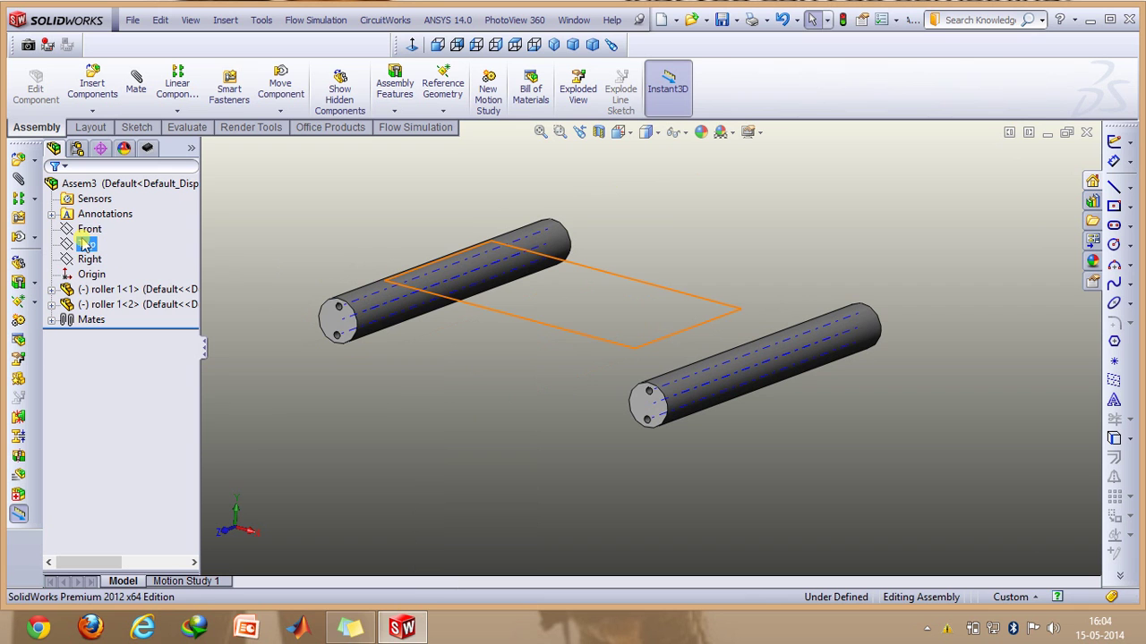
Start a sketch on the Top plane and switch to the Top view
right_click(86, 245)
click(95, 212)
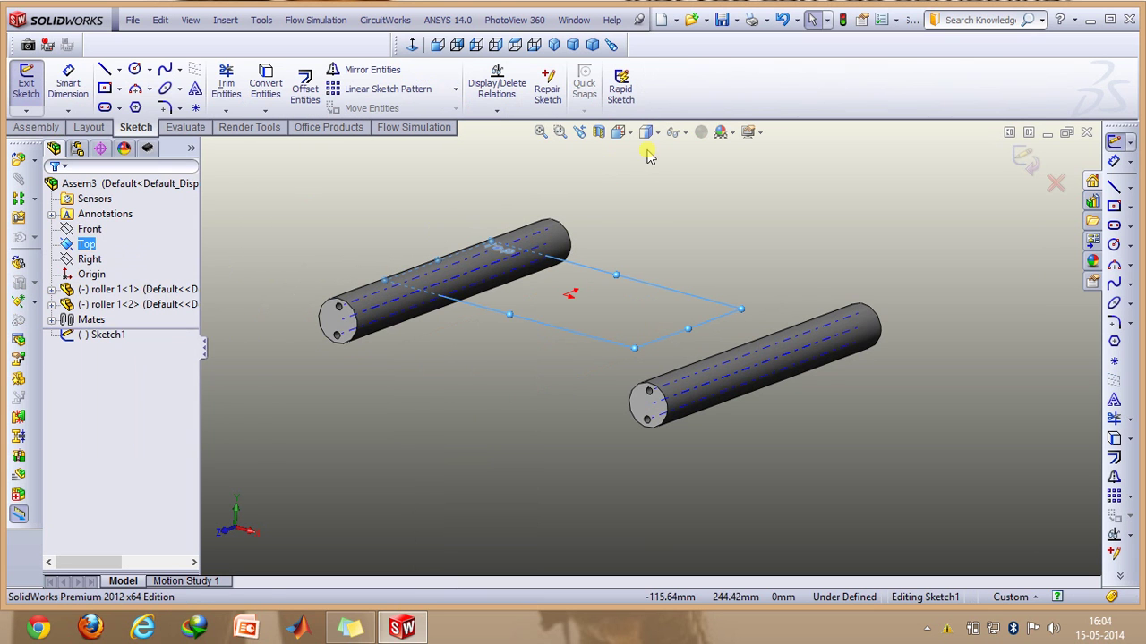
click(631, 134)
click(627, 149)
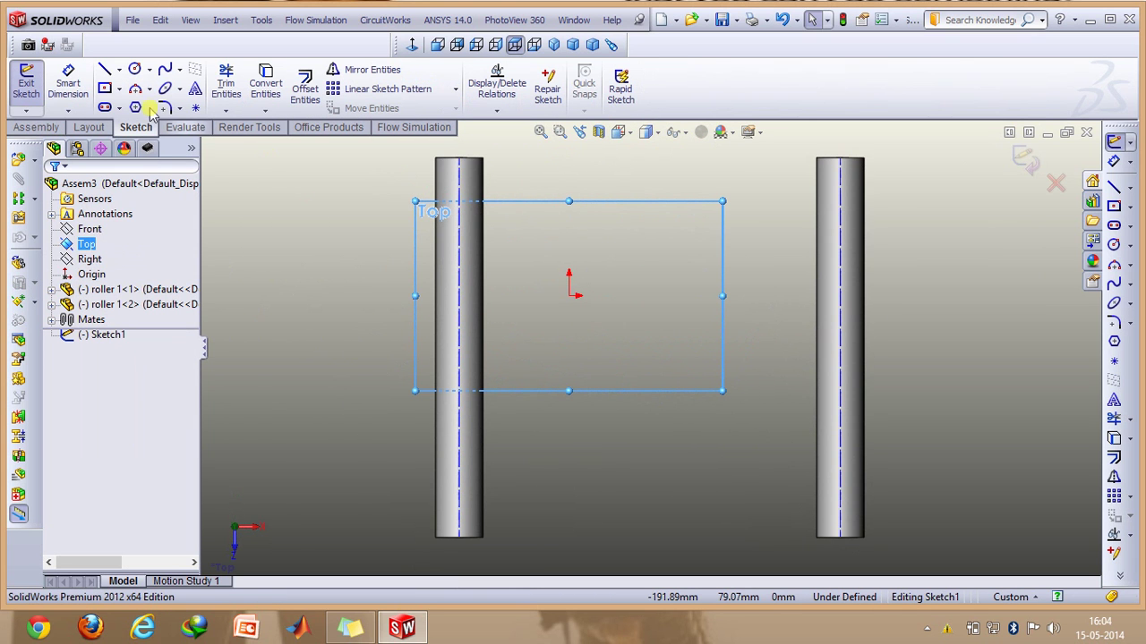
Draw a vertical line down from the origin and exit the sketch
click(119, 70)
click(99, 87)
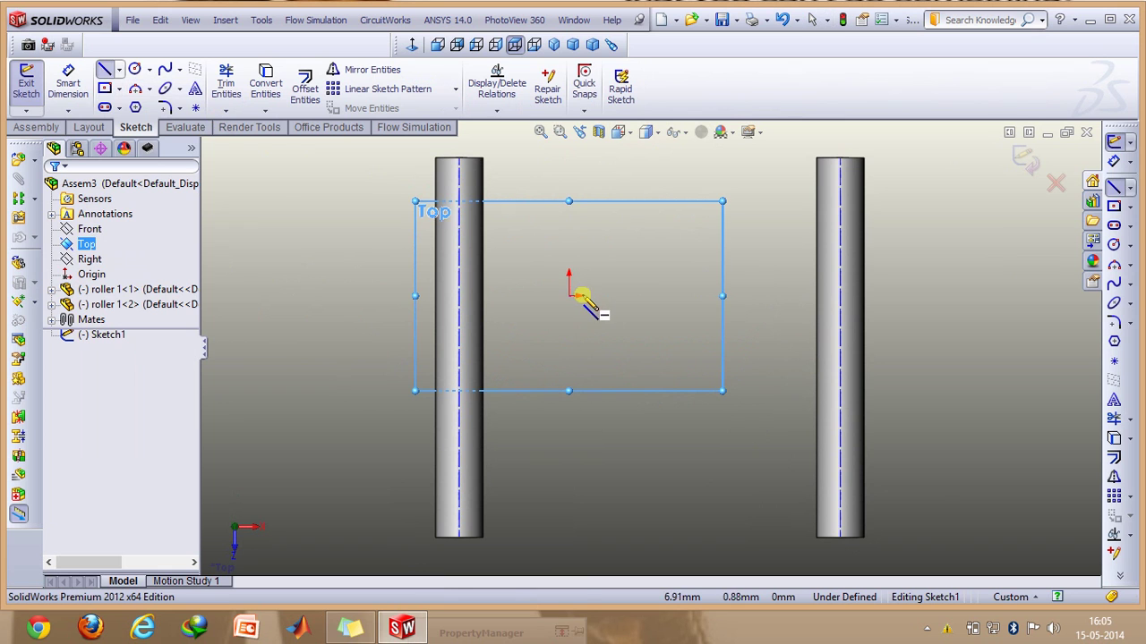
click(570, 295)
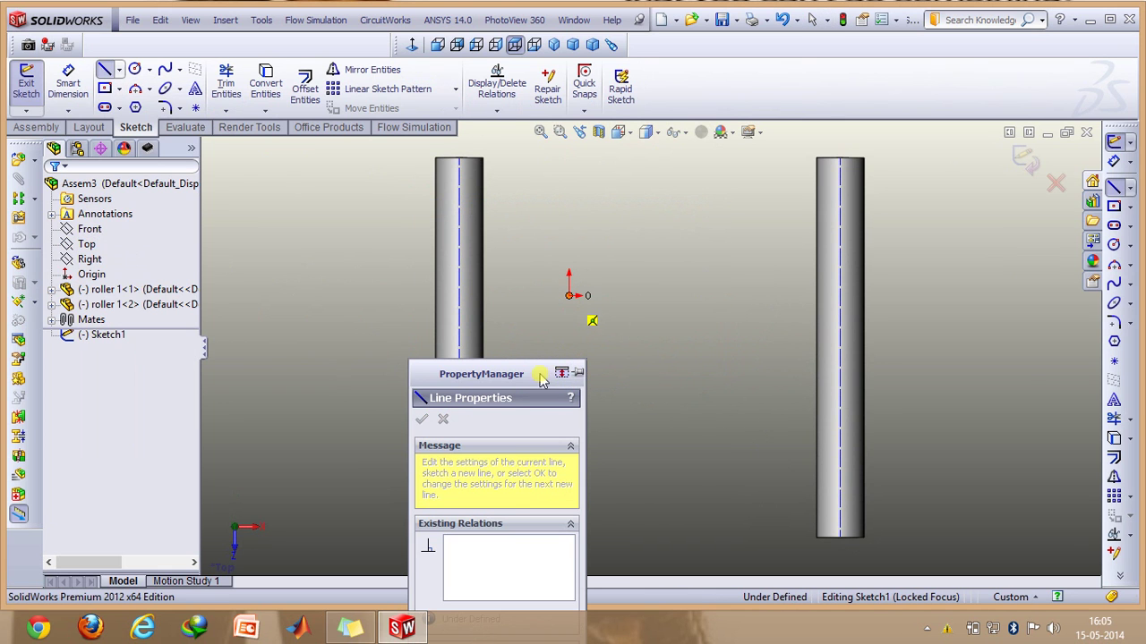
drag(541, 375, 402, 373)
click(570, 397)
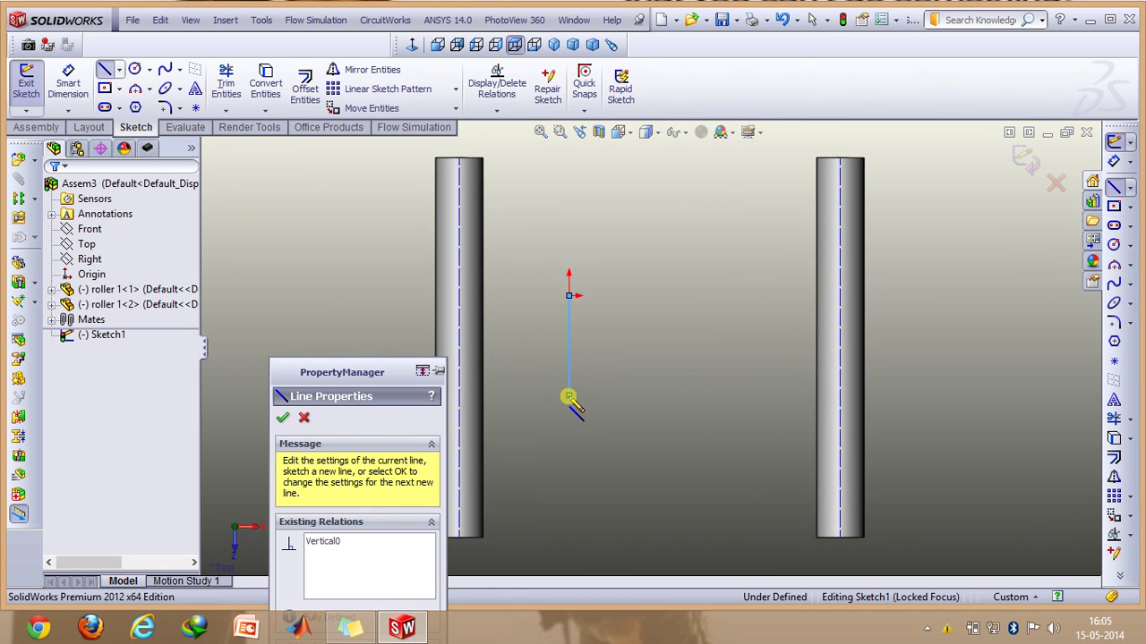
key(Escape)
click(1026, 159)
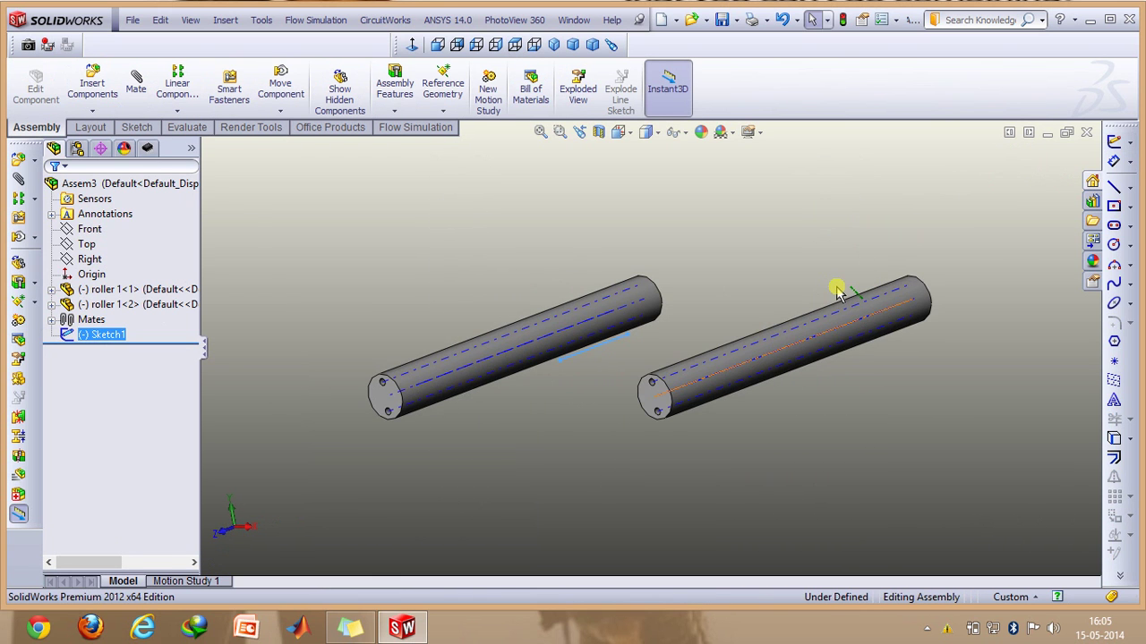
Make the first roller's axis coincident with Line1 of Sketch1
click(136, 83)
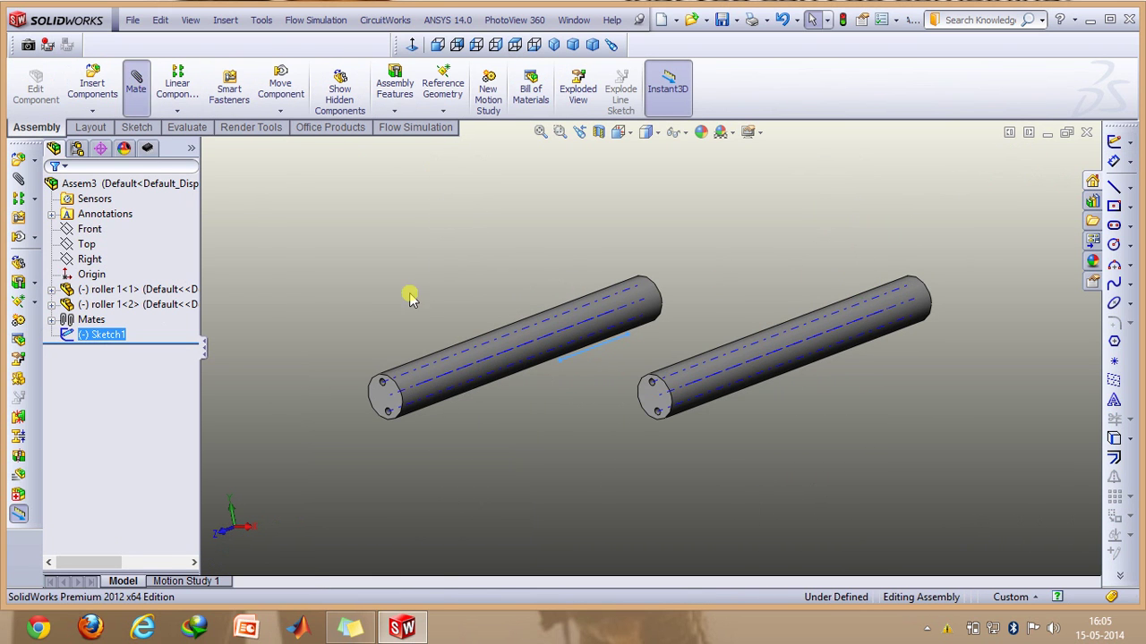
click(598, 363)
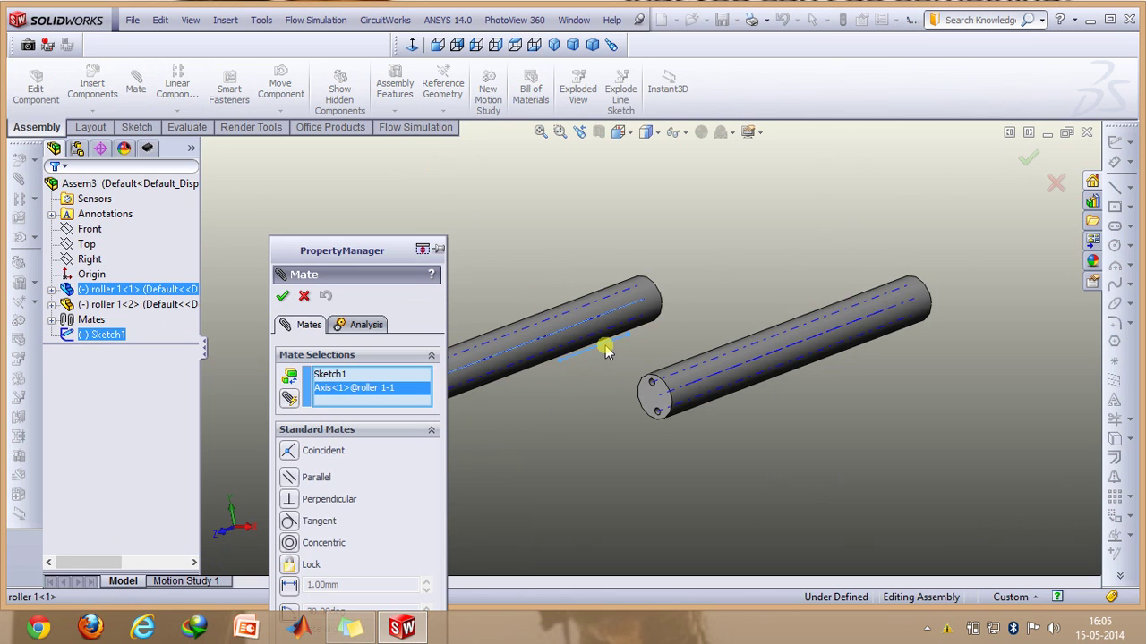
right_click(414, 384)
click(456, 405)
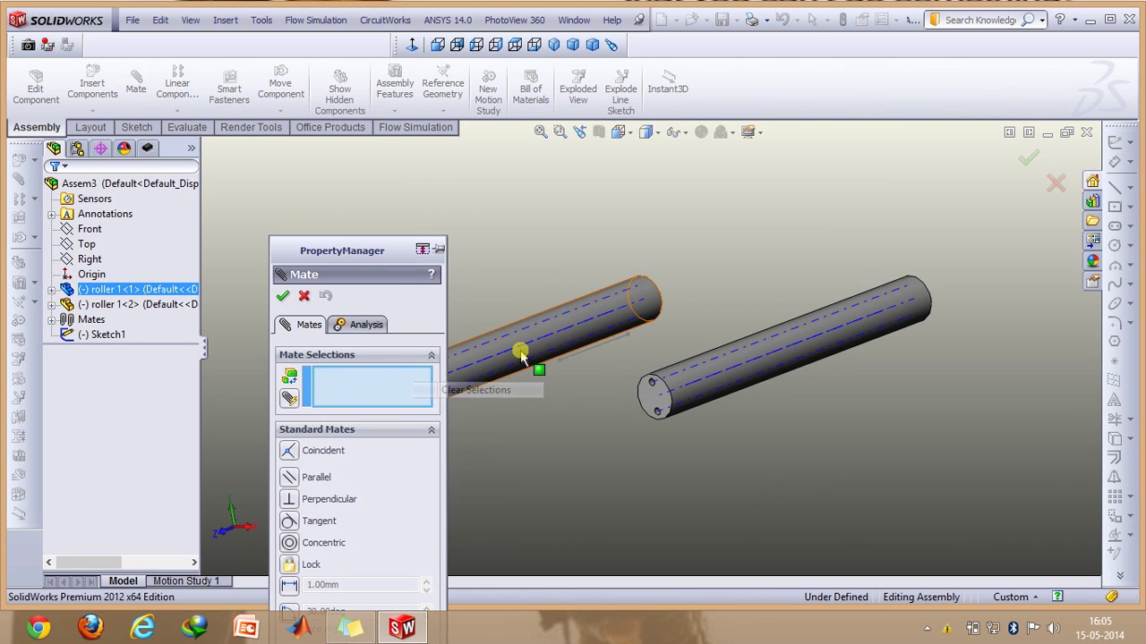
click(582, 358)
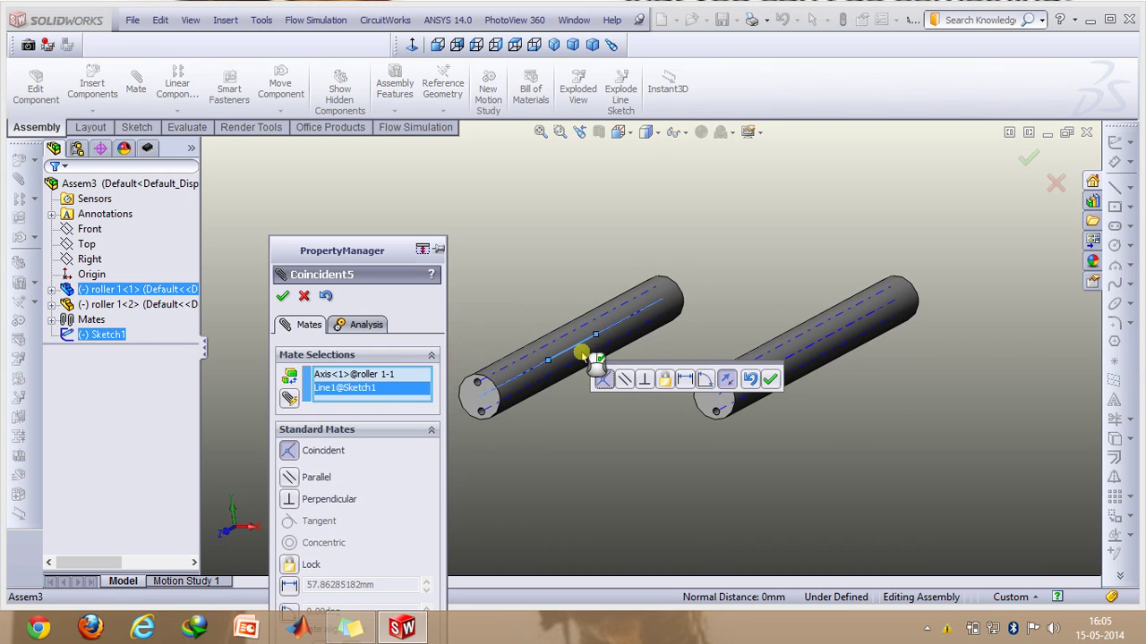
click(282, 297)
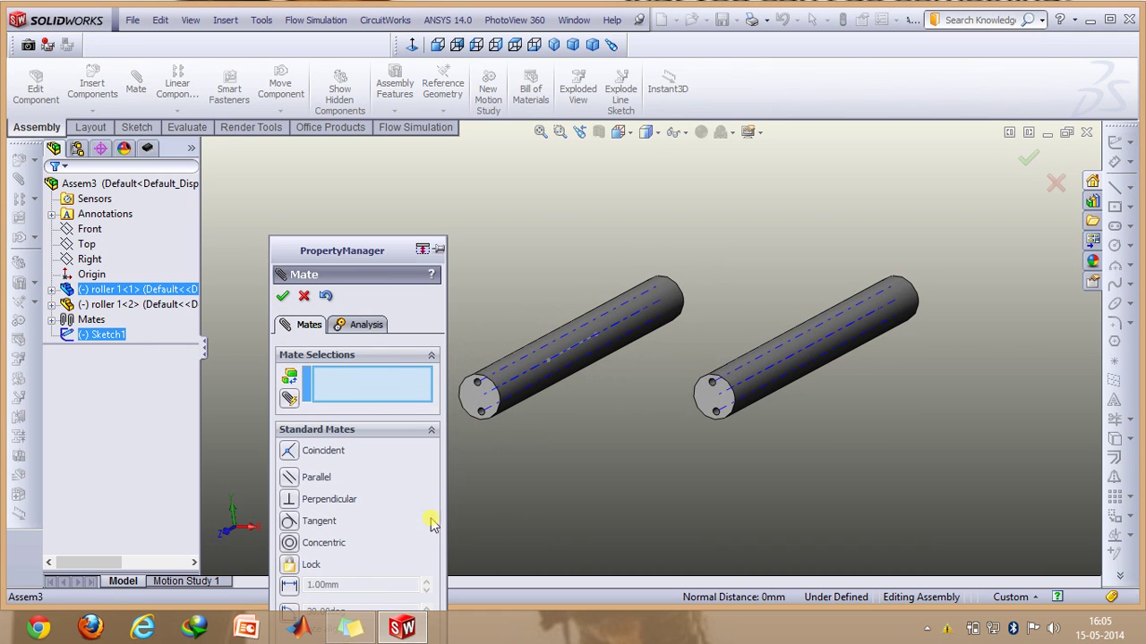
Make the first roller's end face coincident with Point2, then close Mate
click(471, 401)
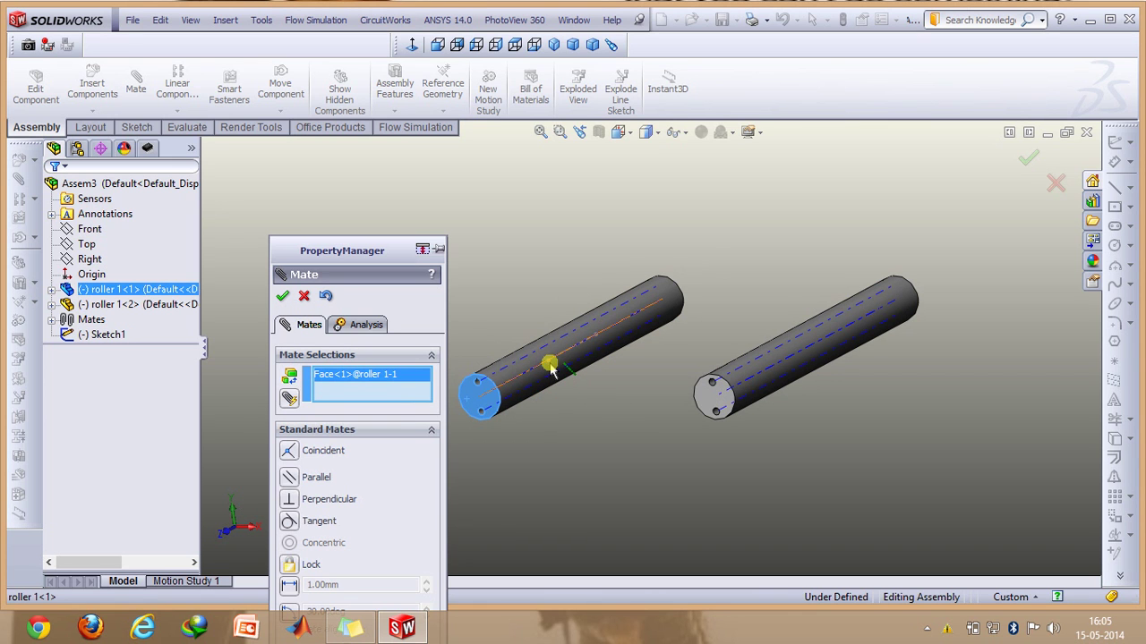
click(549, 362)
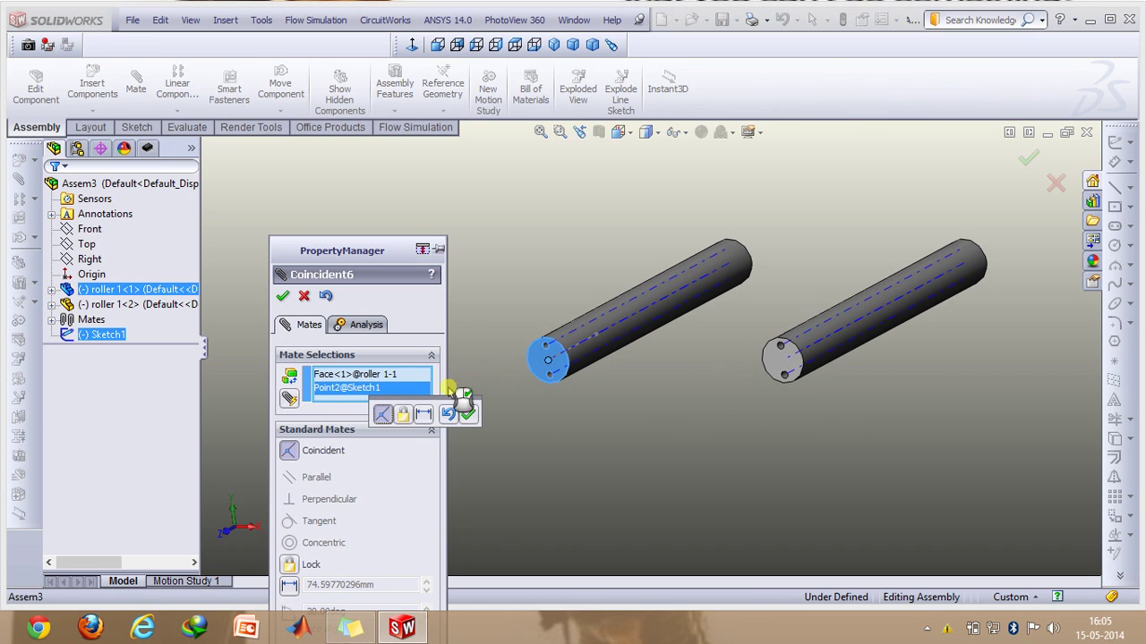
click(281, 297)
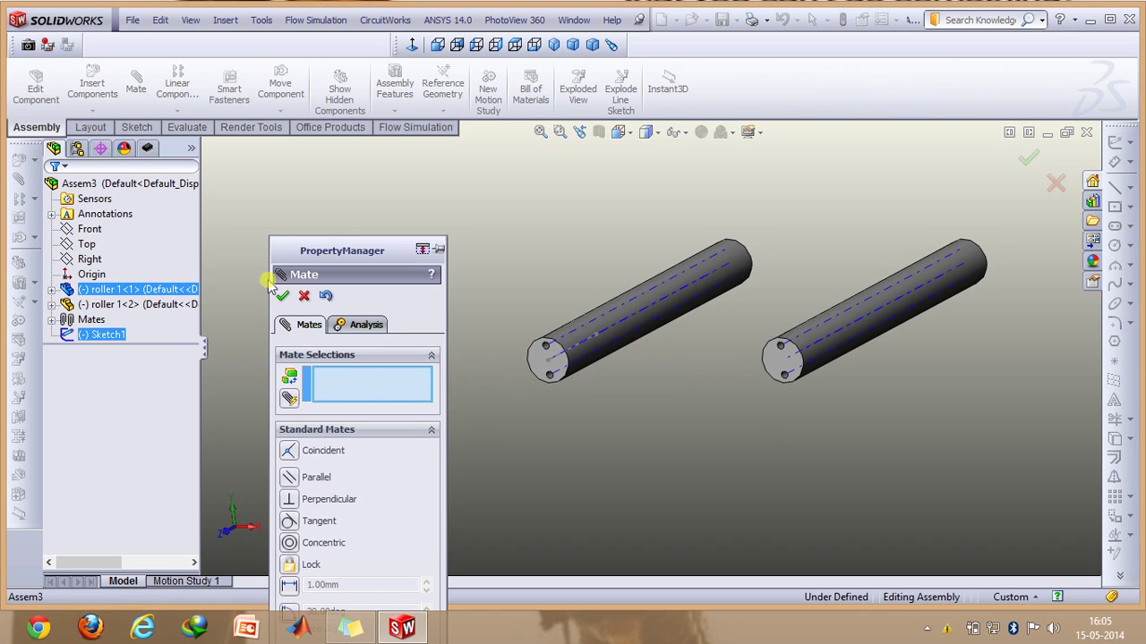
click(304, 296)
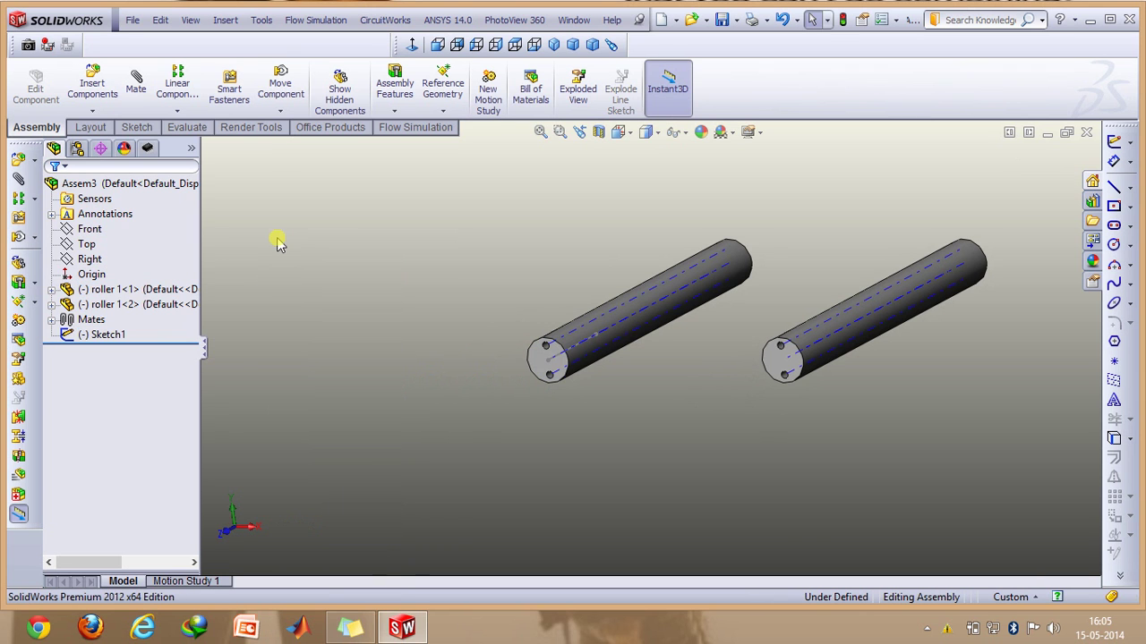
Spin the first roller and drag the second roller farther right with Move Component
click(280, 111)
click(296, 126)
drag(630, 331, 696, 232)
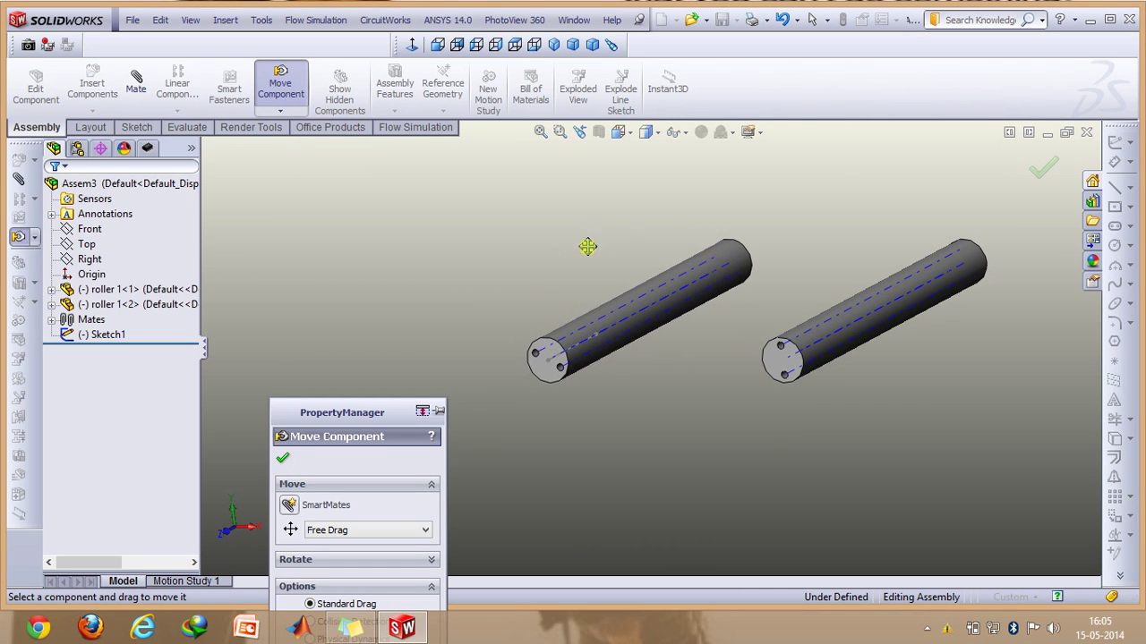
drag(587, 246, 411, 431)
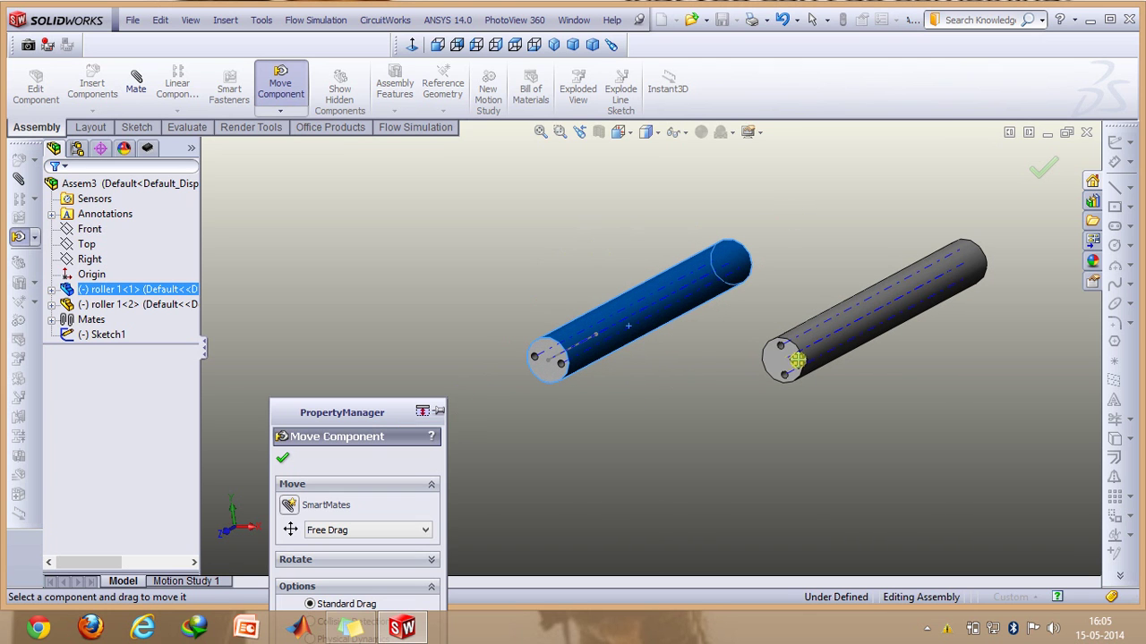
drag(796, 360, 882, 379)
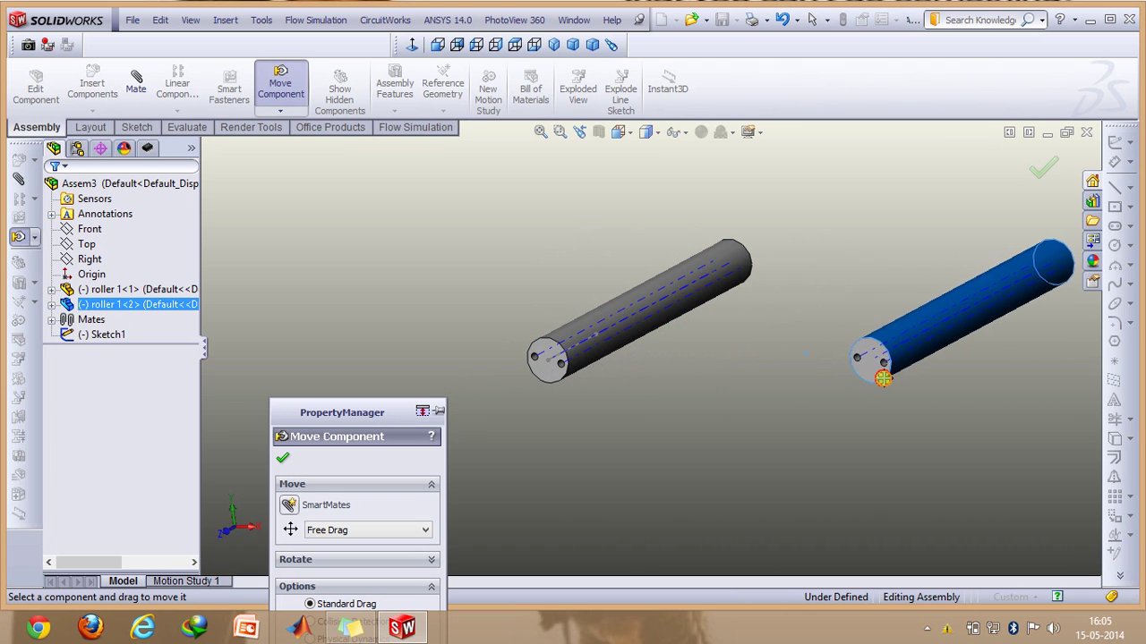
key(ctrl+1)
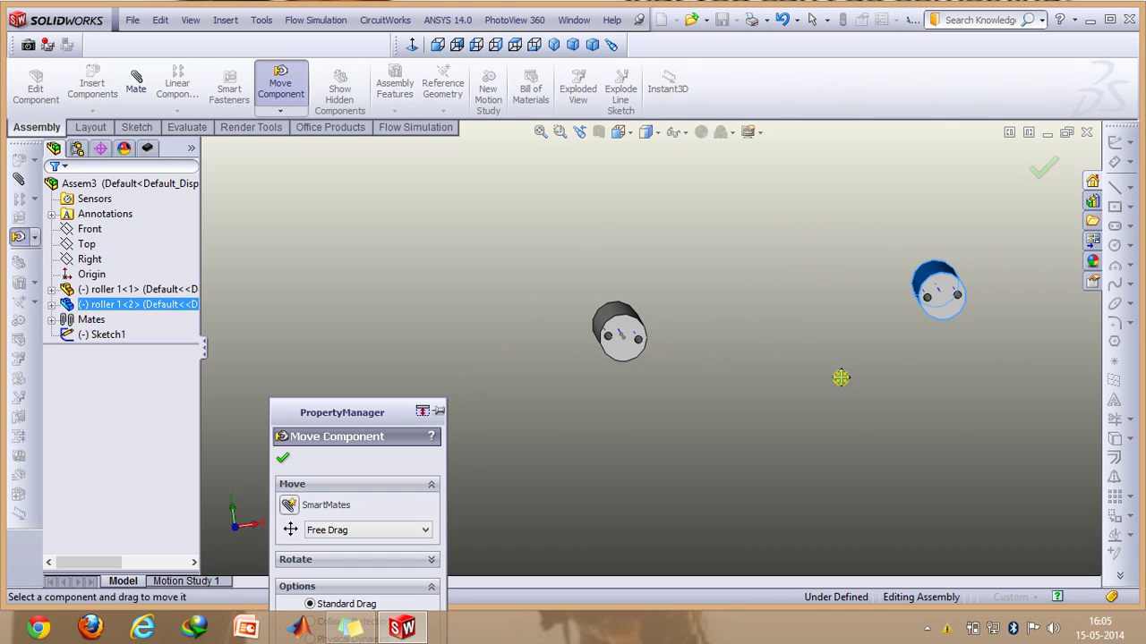
click(283, 461)
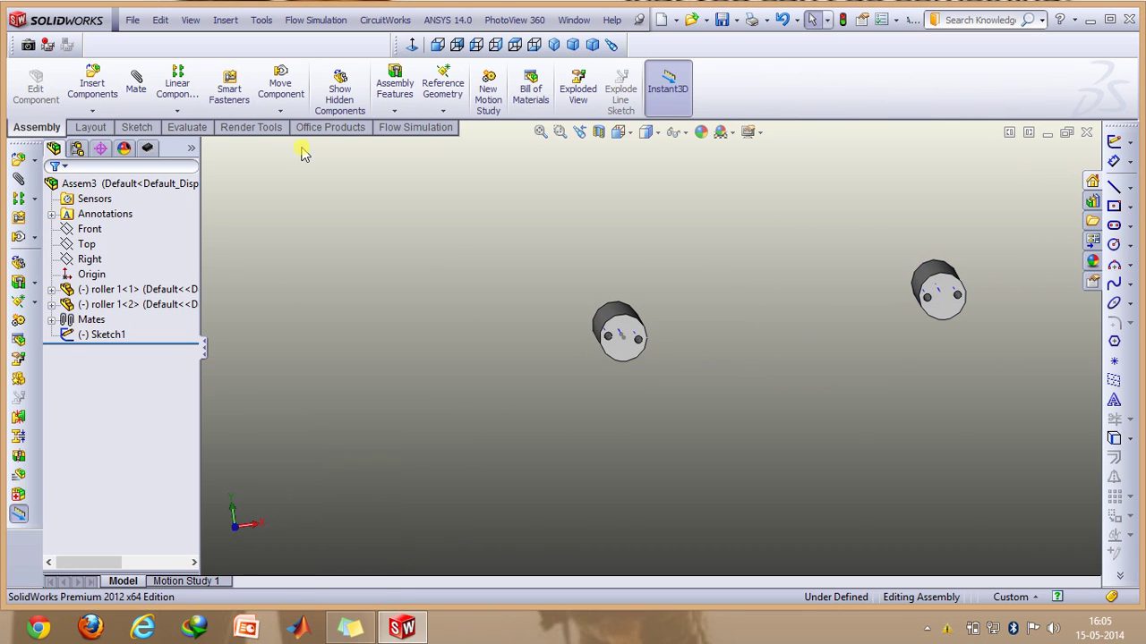
click(138, 82)
key(ctrl+7)
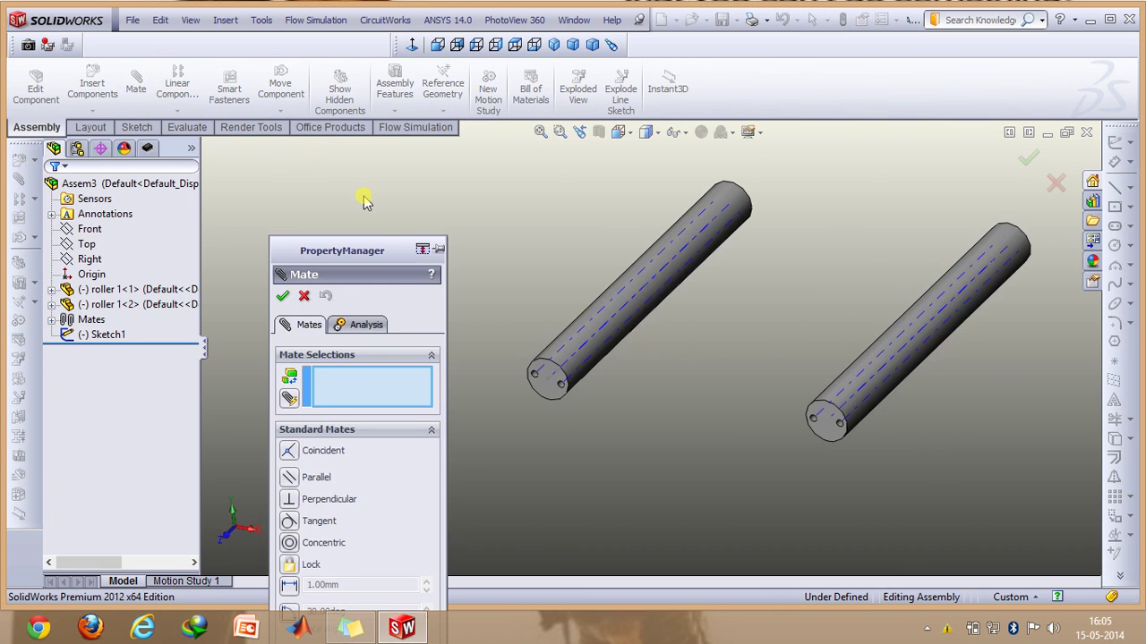
Add a 150 mm Distance mate between the two roller axes
drag(395, 258, 404, 220)
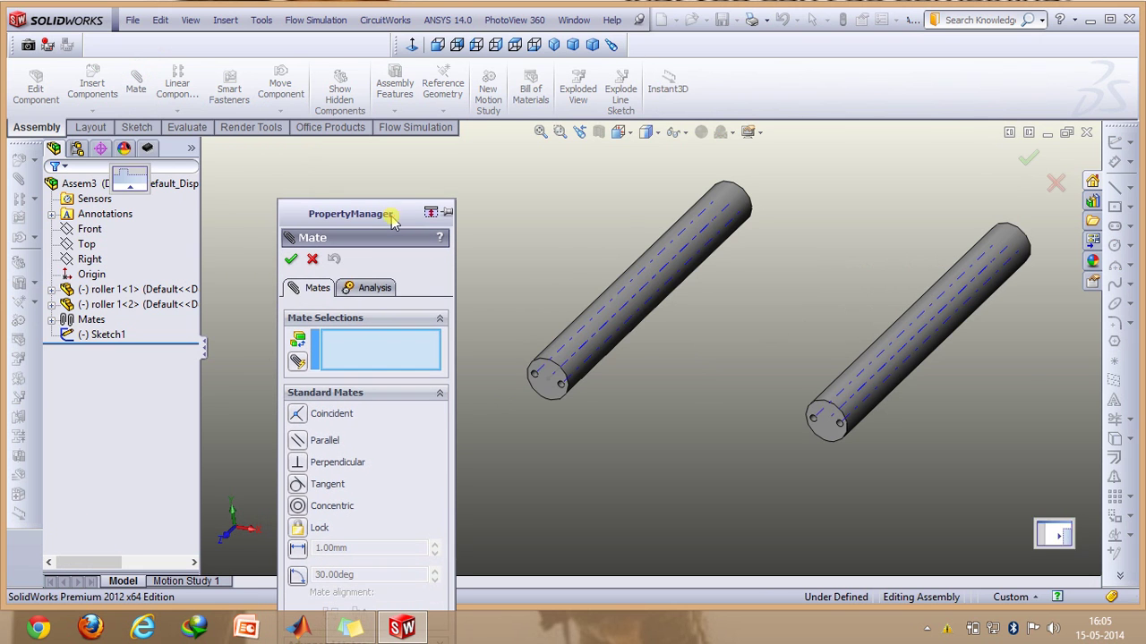
click(605, 329)
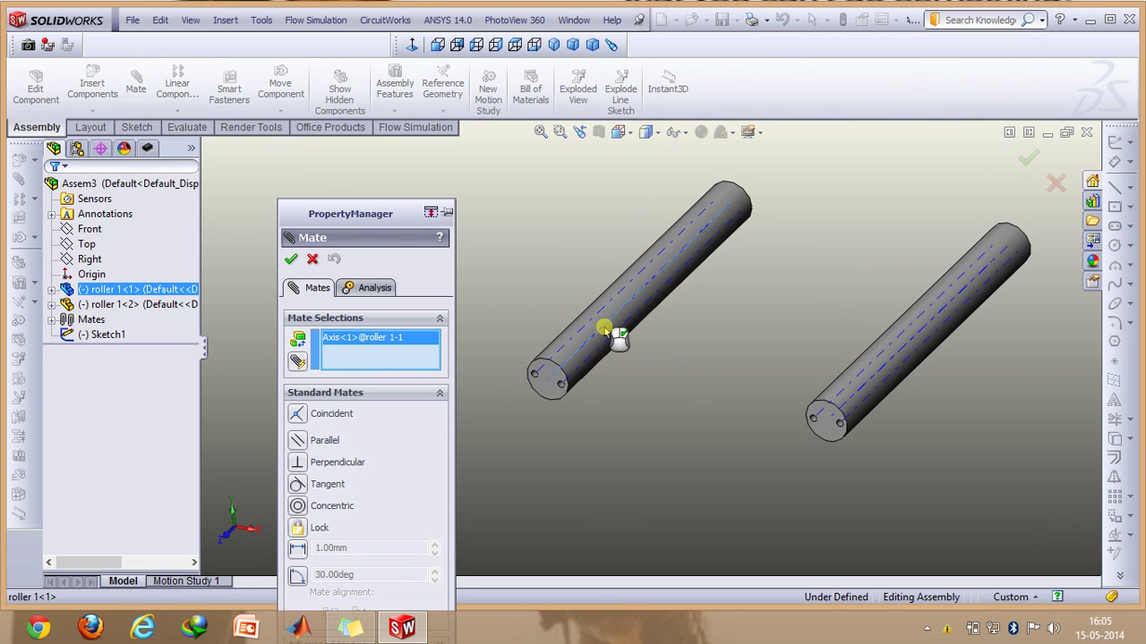
click(868, 379)
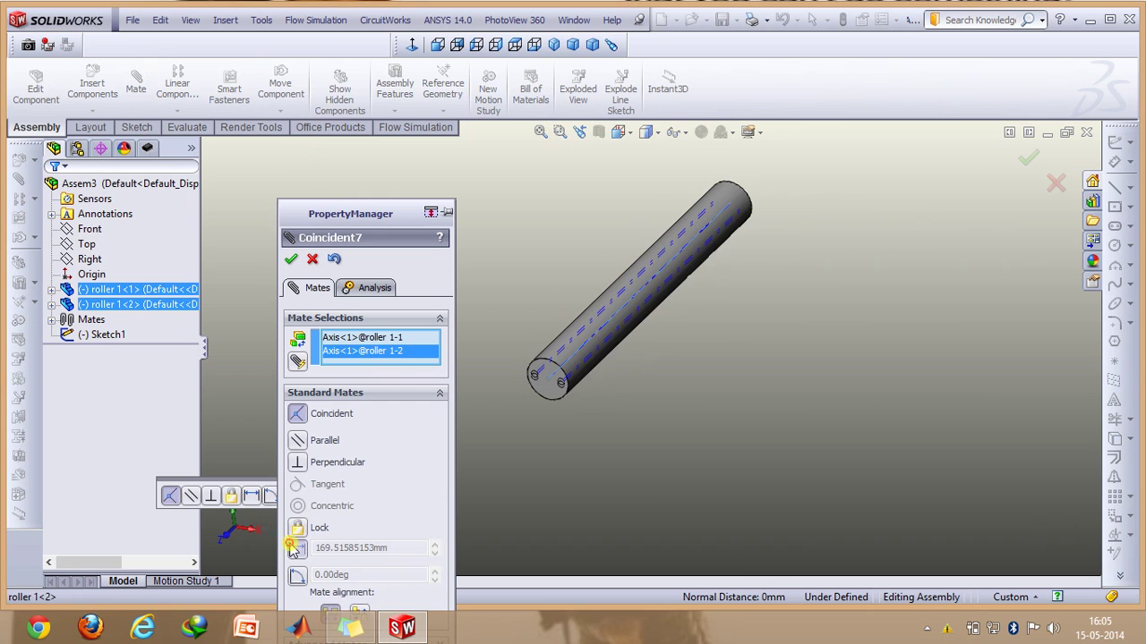
click(394, 547)
text(150)
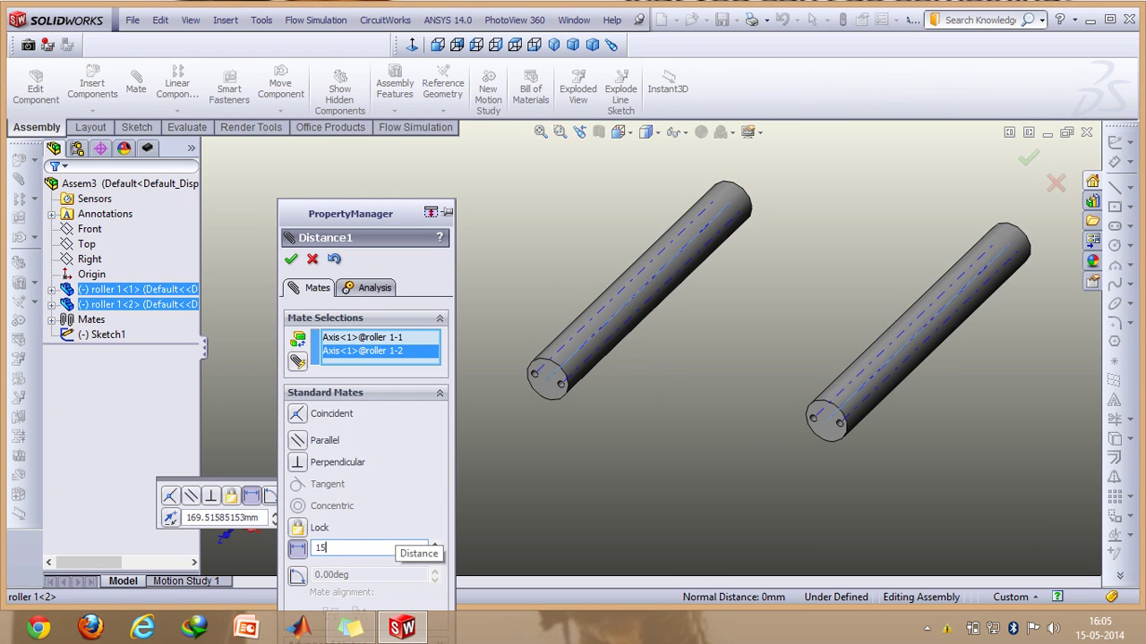
click(301, 259)
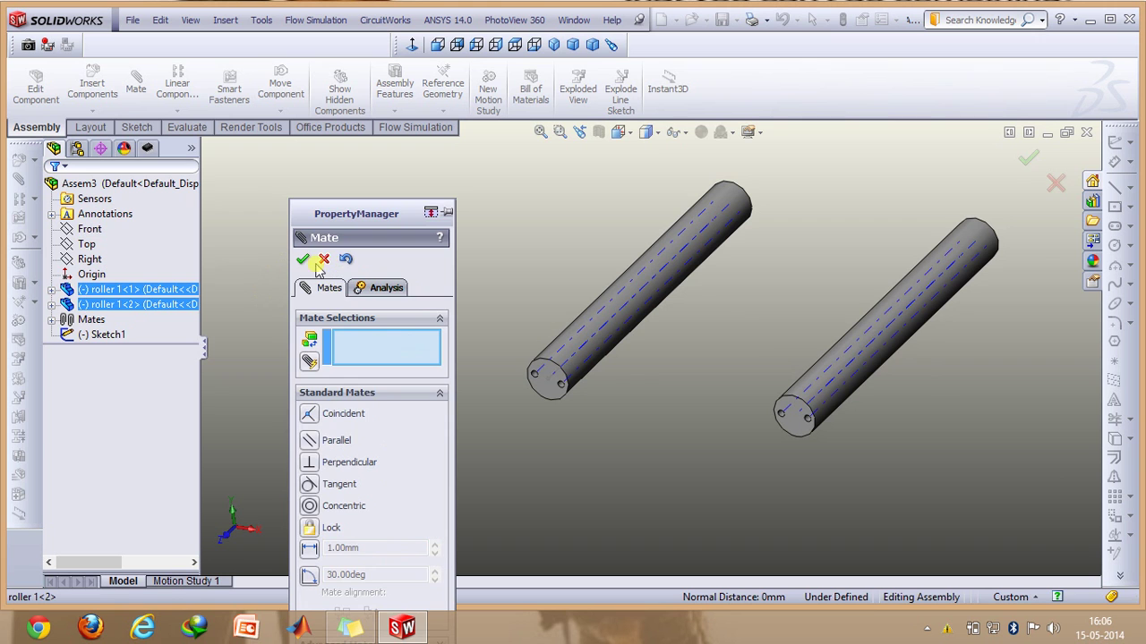
click(323, 260)
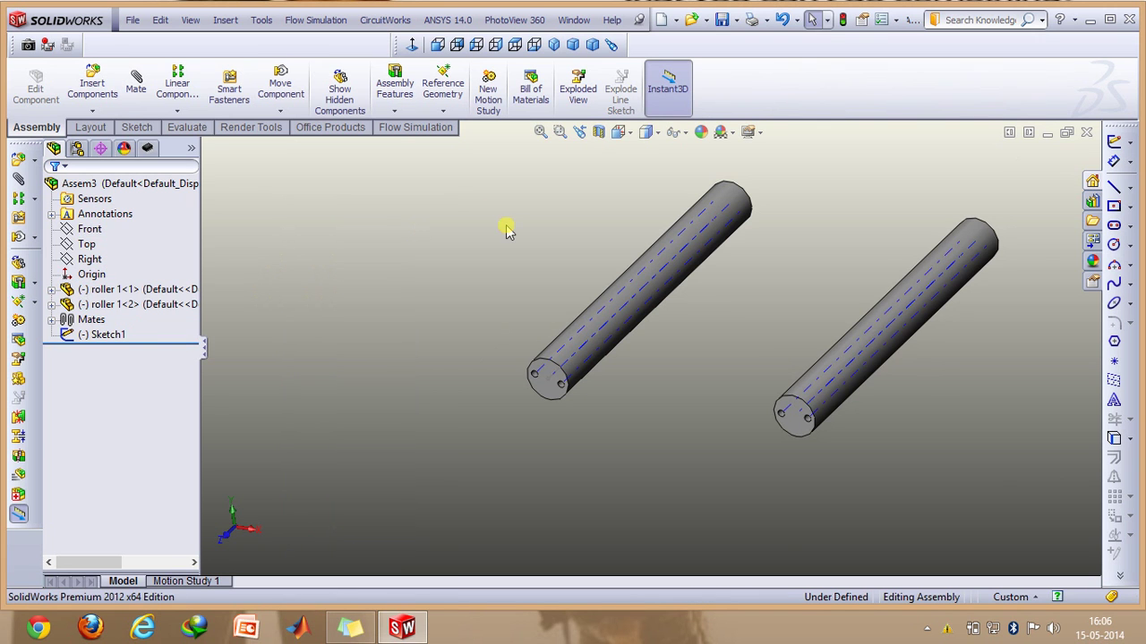
Open and close Move Component, then open the Assembly Features list
click(280, 111)
click(293, 120)
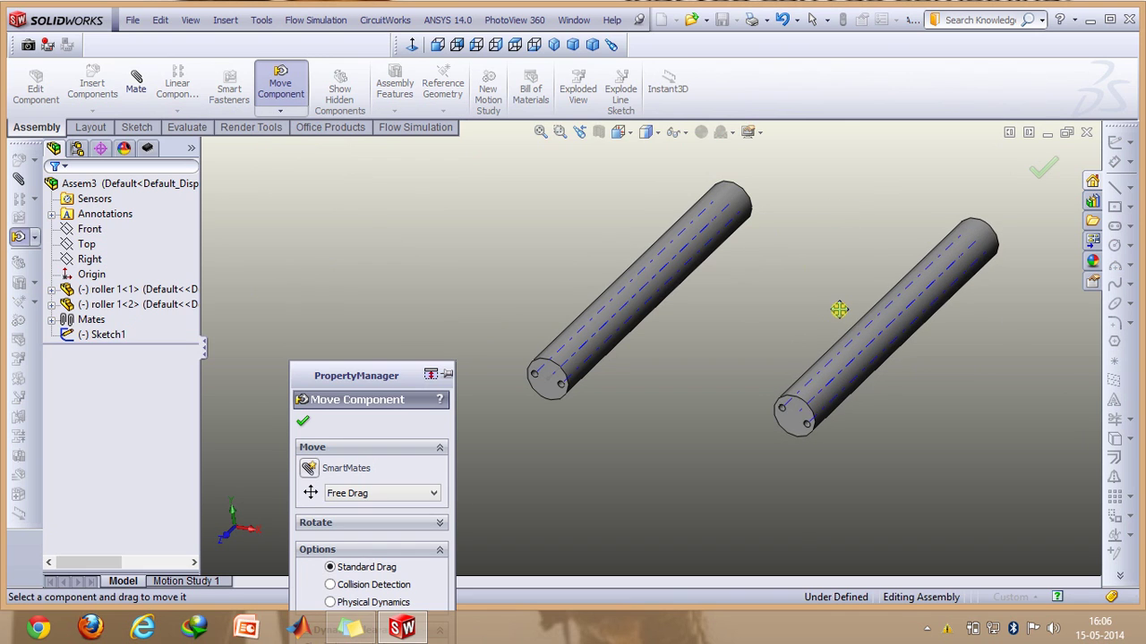
click(307, 423)
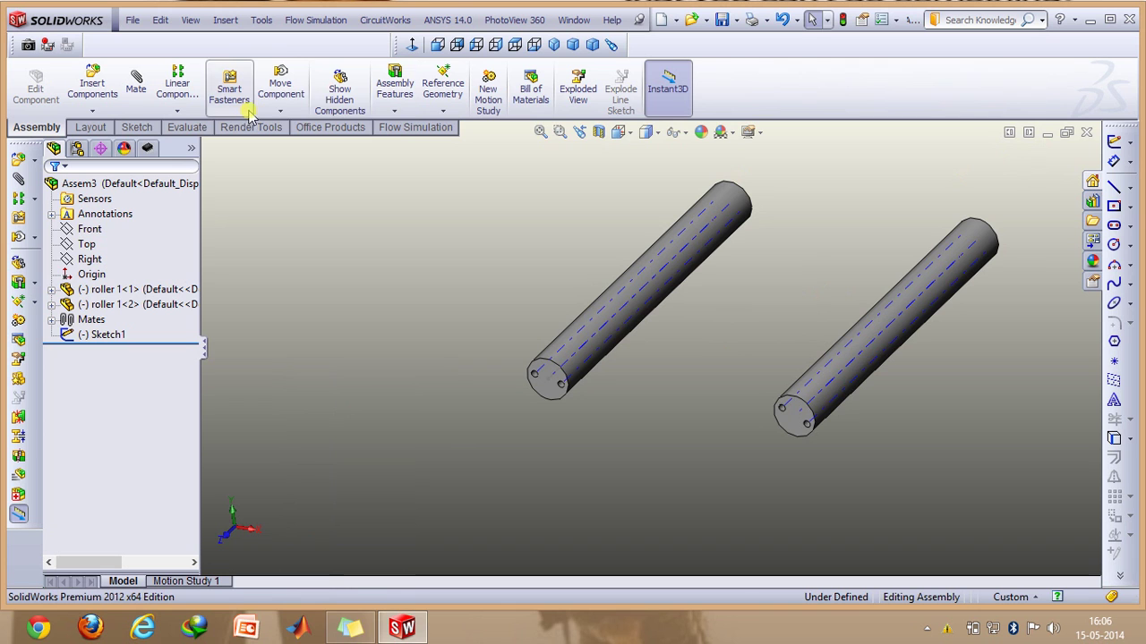
click(277, 113)
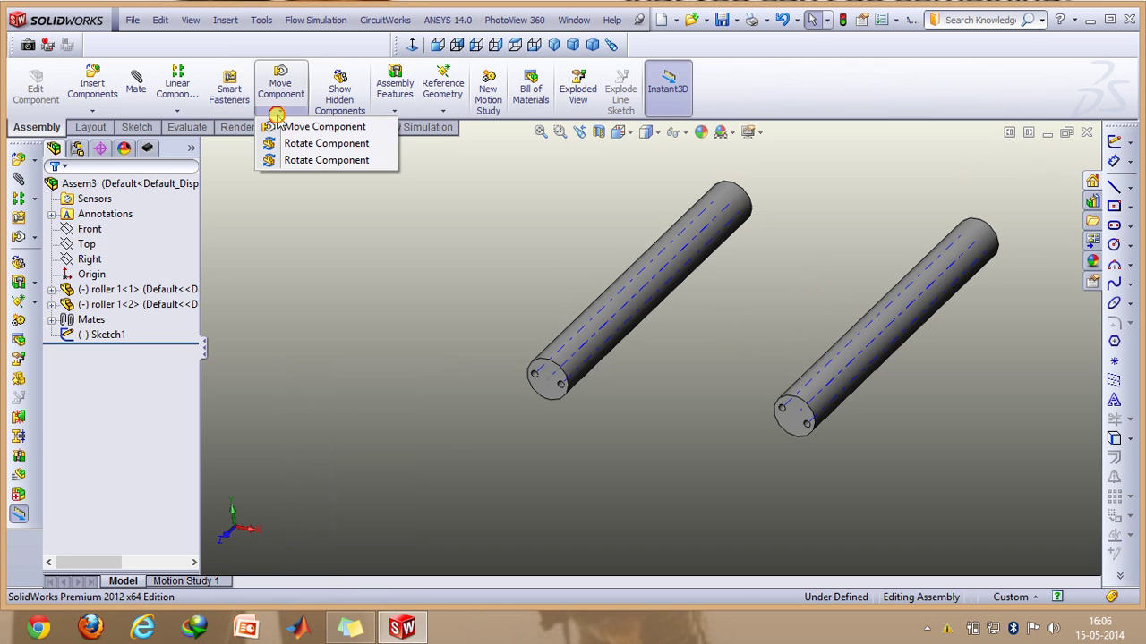
click(395, 111)
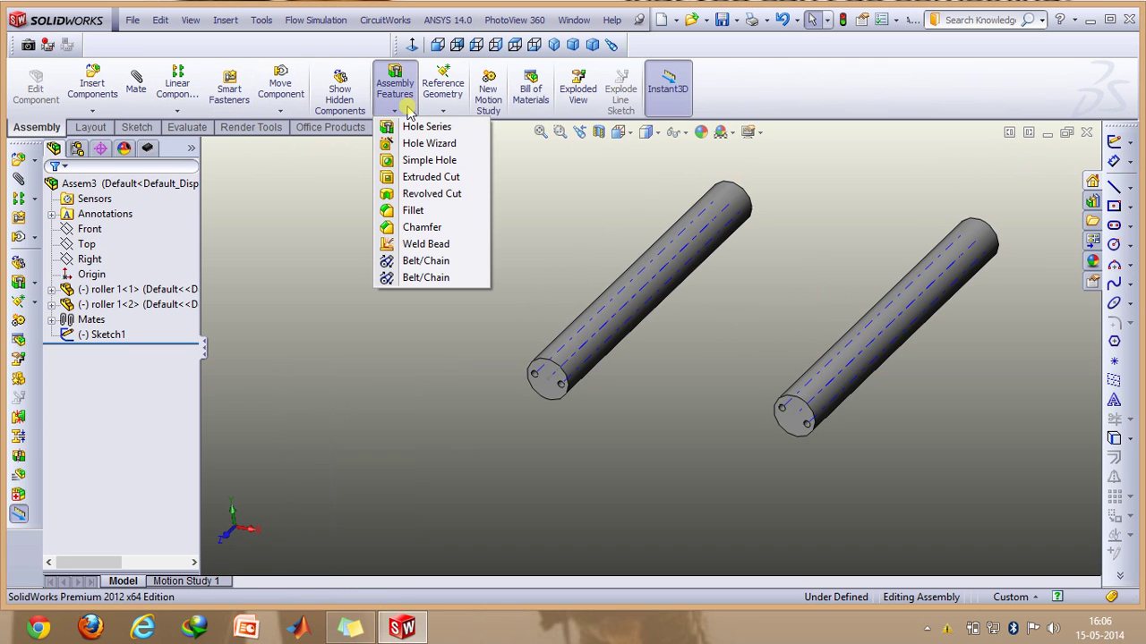
Create Belt1 (378.54 mm) around both roller faces as a belt part
click(416, 262)
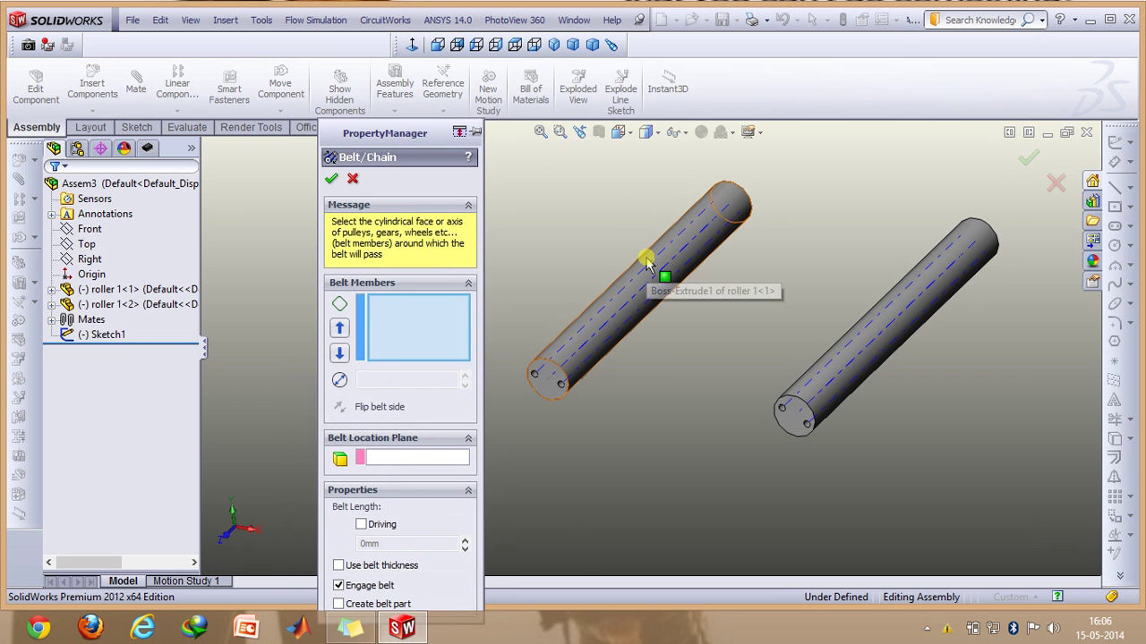
click(640, 289)
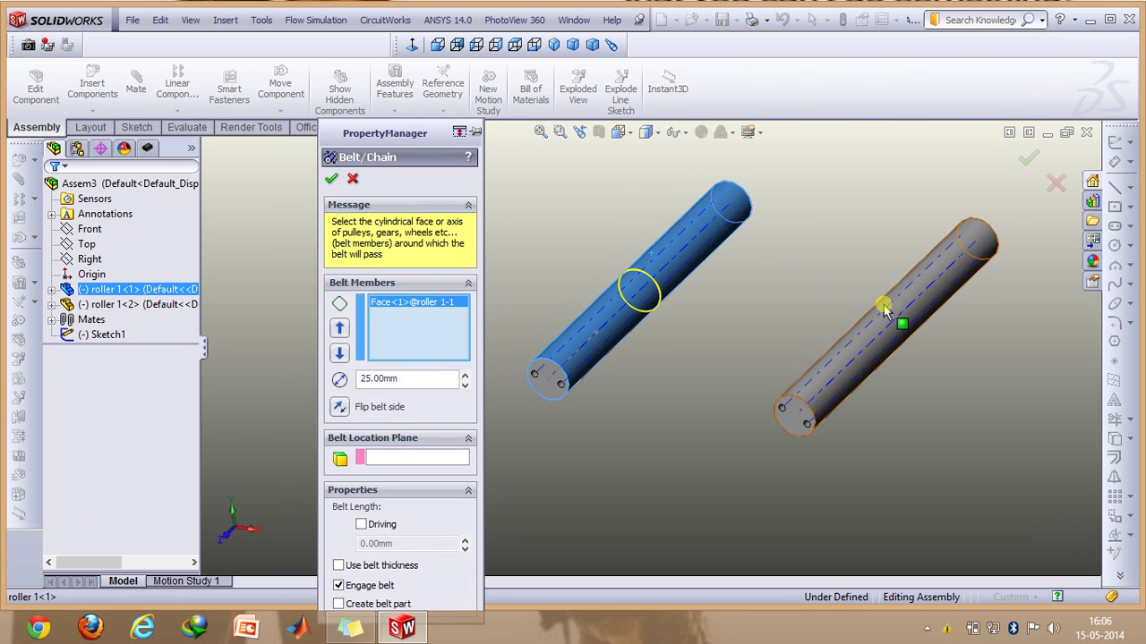
click(815, 310)
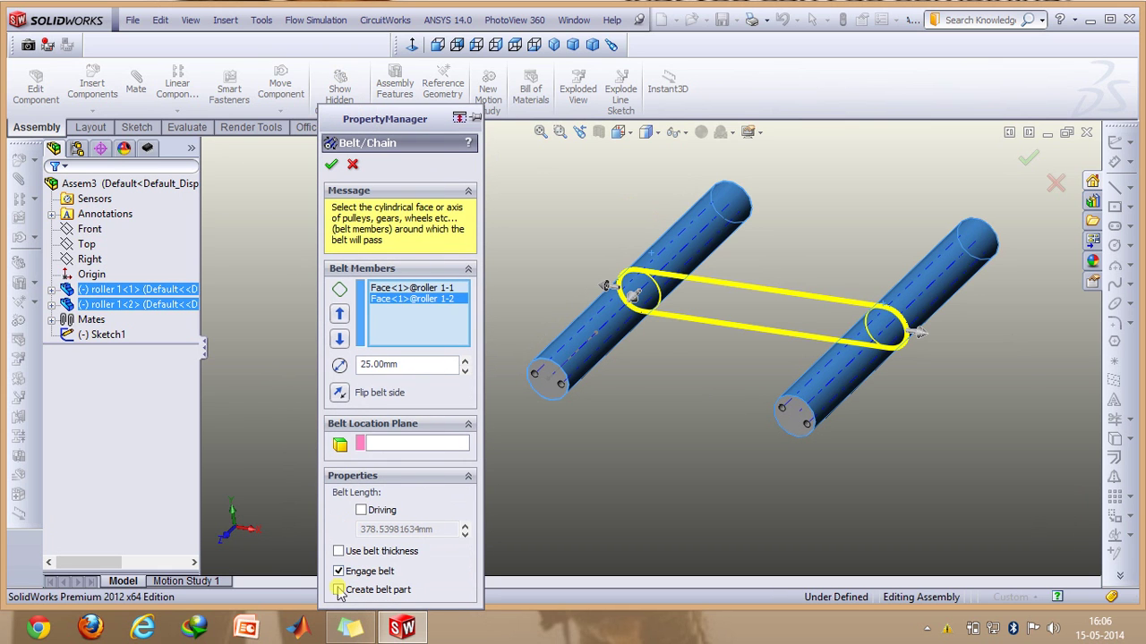
click(332, 166)
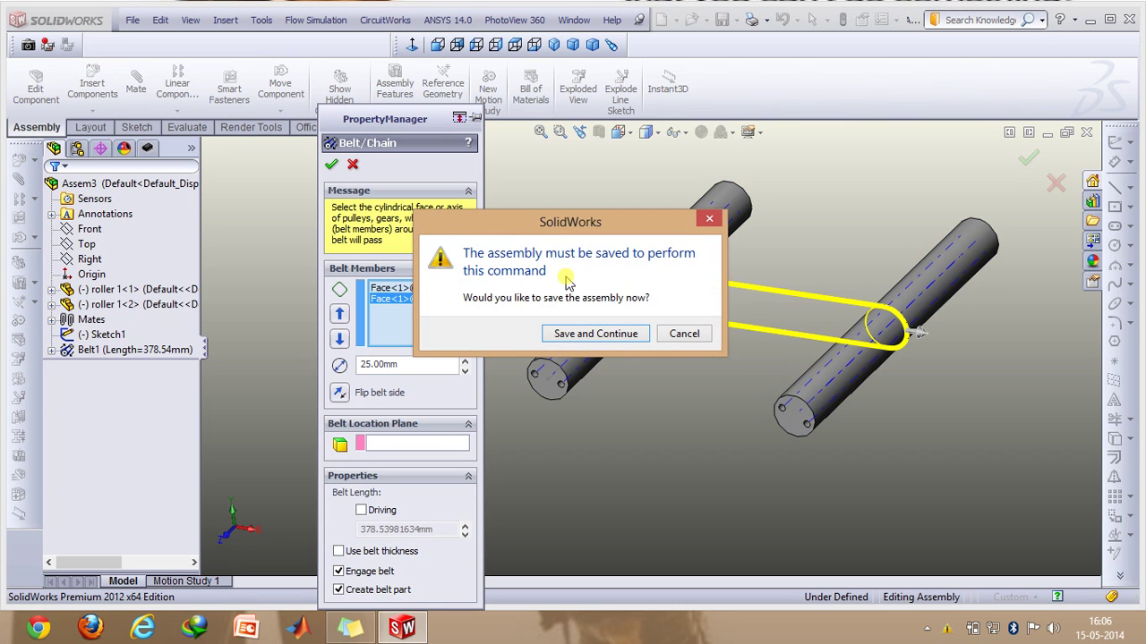
Save the assembly as Assem3 and the new Belt1 part to the Desktop
click(580, 333)
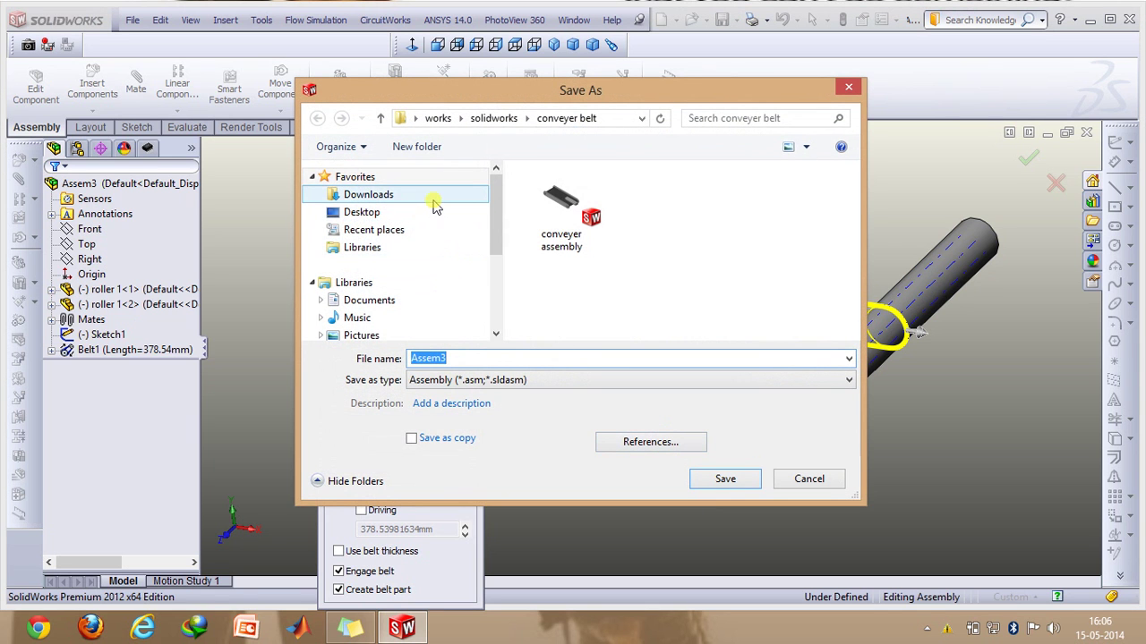
click(438, 214)
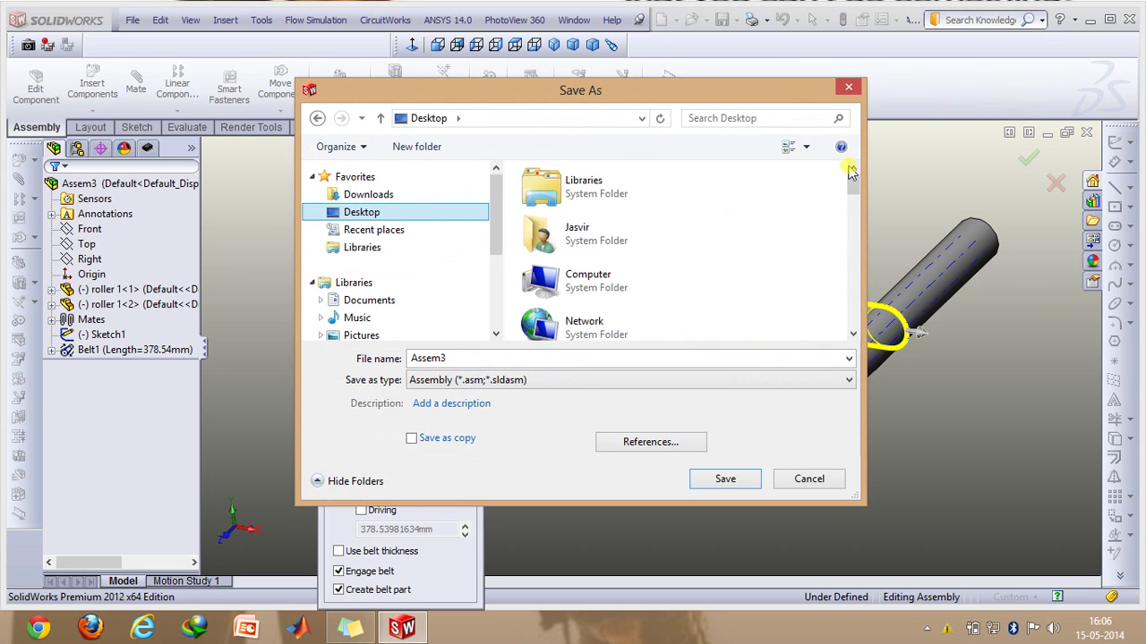
scroll(855, 188, down, 1)
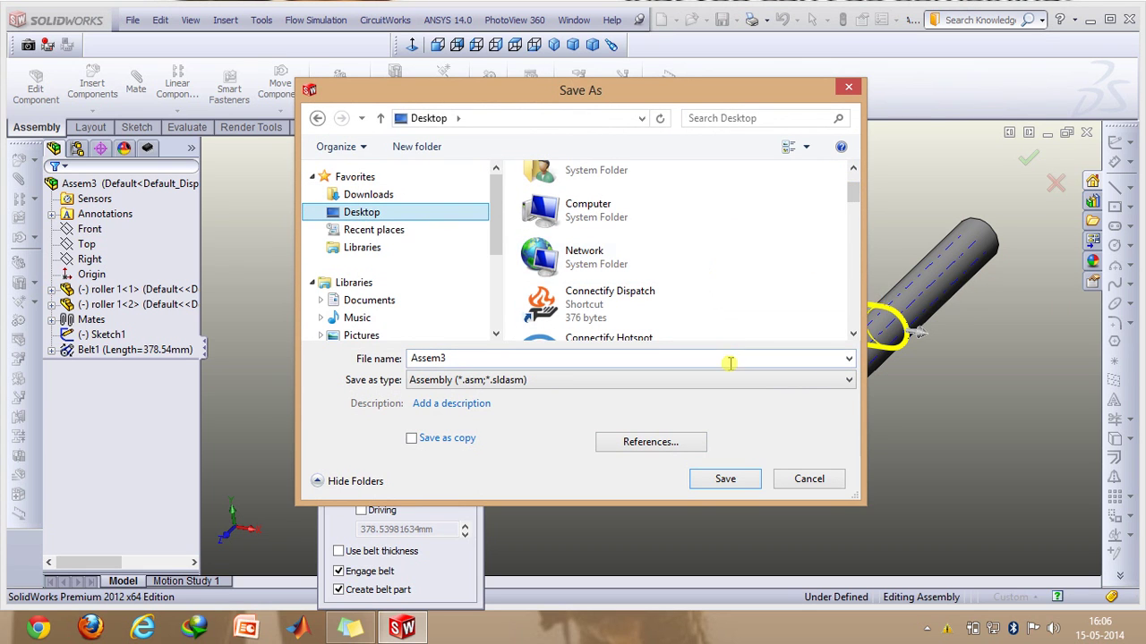
click(728, 479)
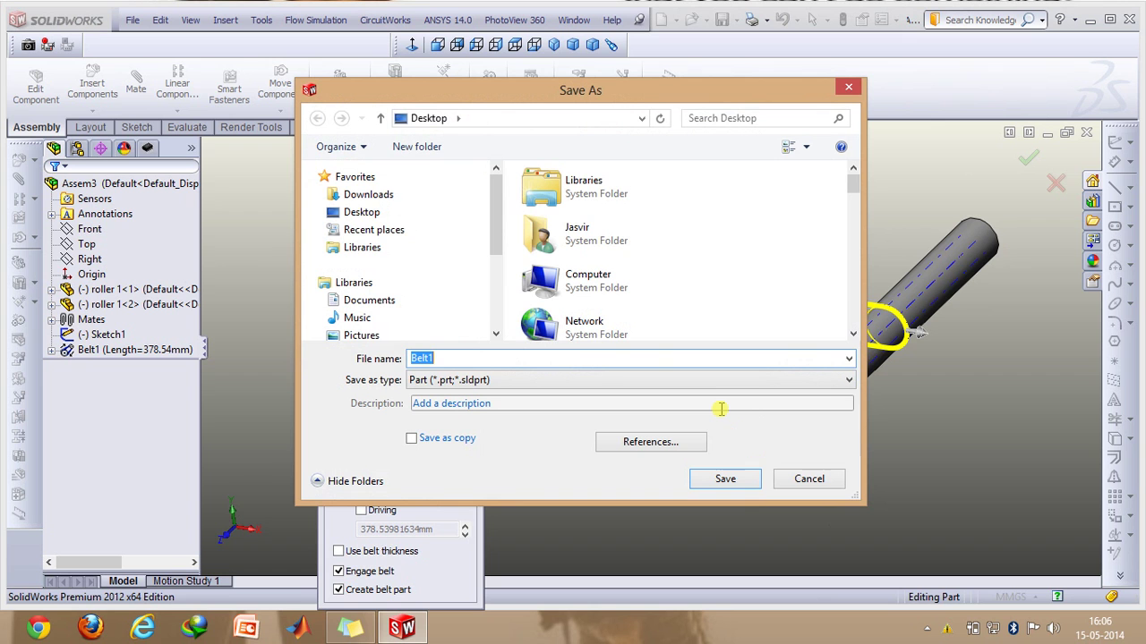
click(728, 478)
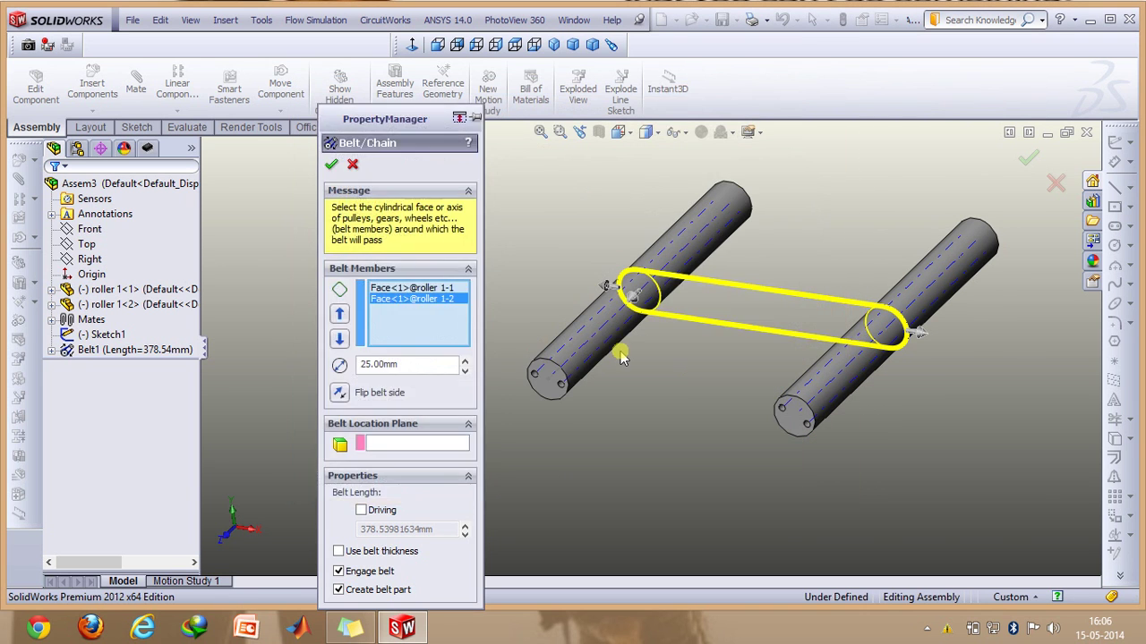
Close the assembly, saving all modified documents
click(1097, 128)
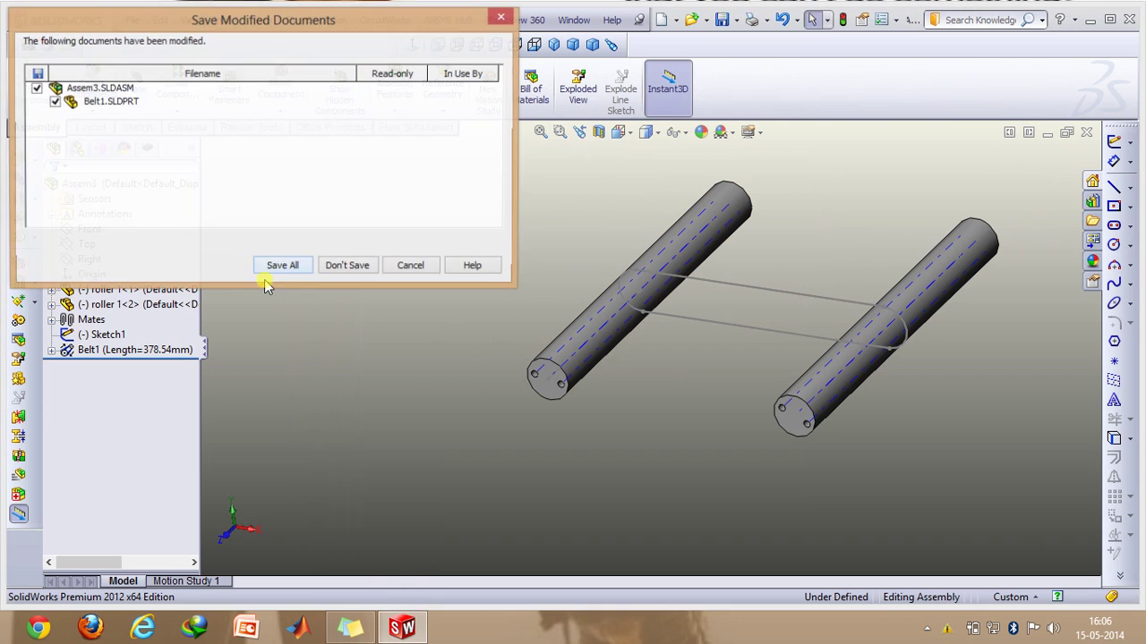
click(259, 273)
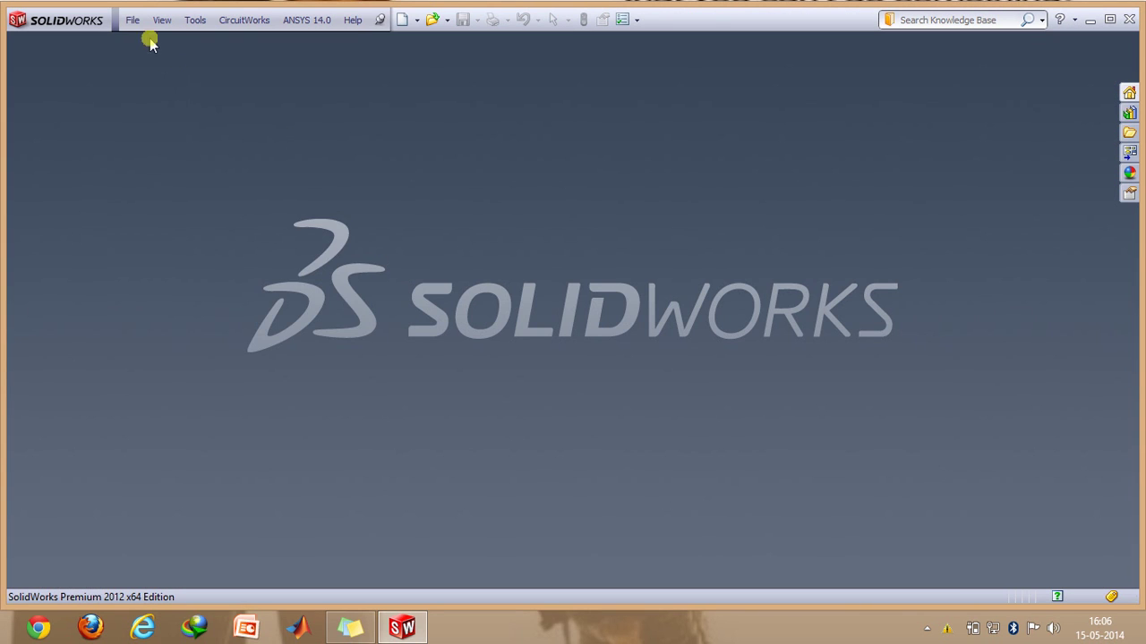
click(132, 20)
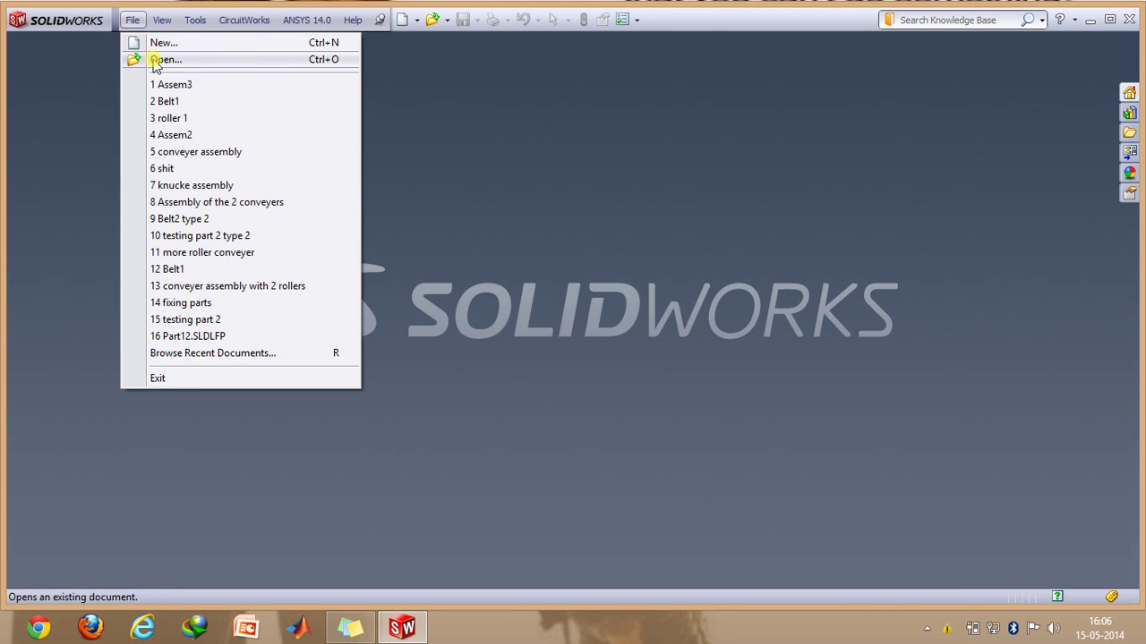
Open the Belt1 part from the recent documents and select its Right Plane
click(168, 101)
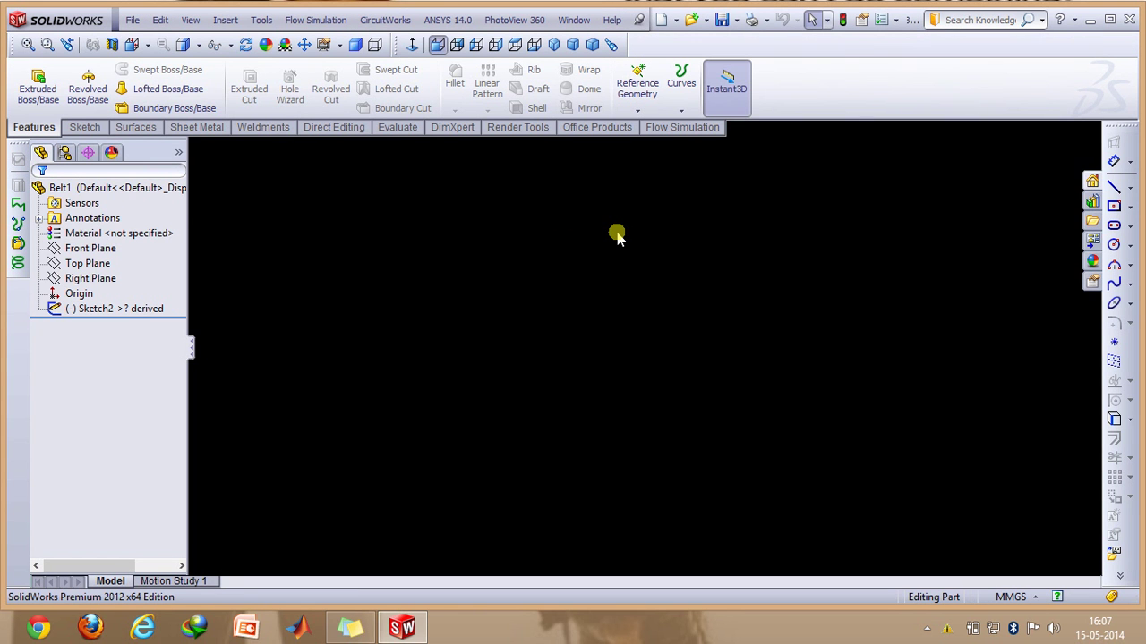
click(98, 281)
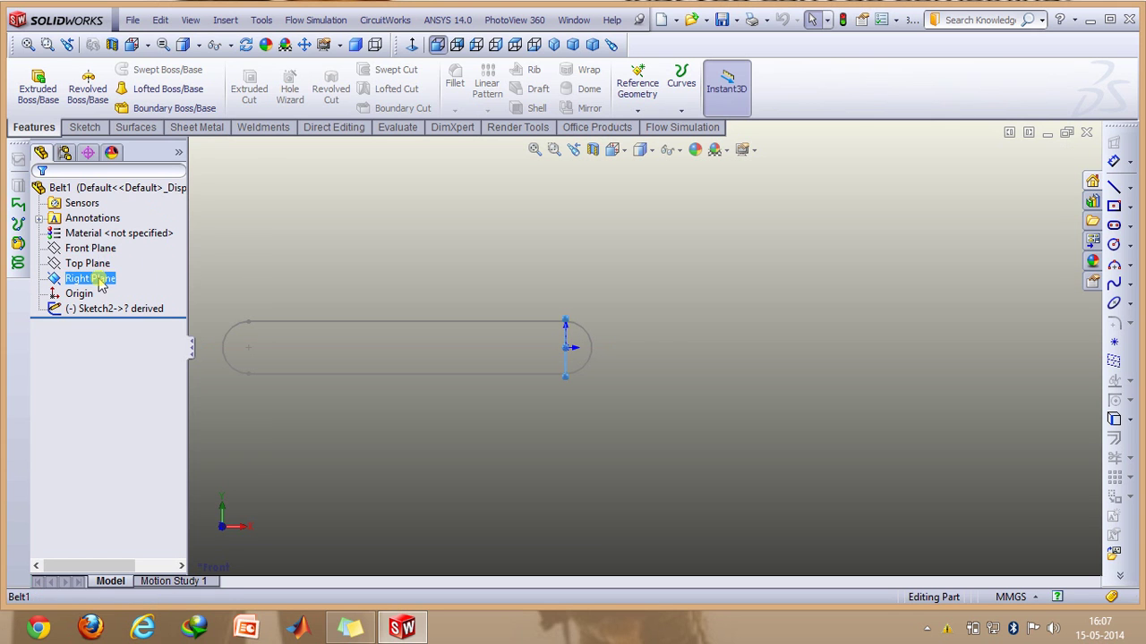
right_click(99, 281)
Sketch a centre rectangle on the Right Plane, centred on the path's end point
click(111, 256)
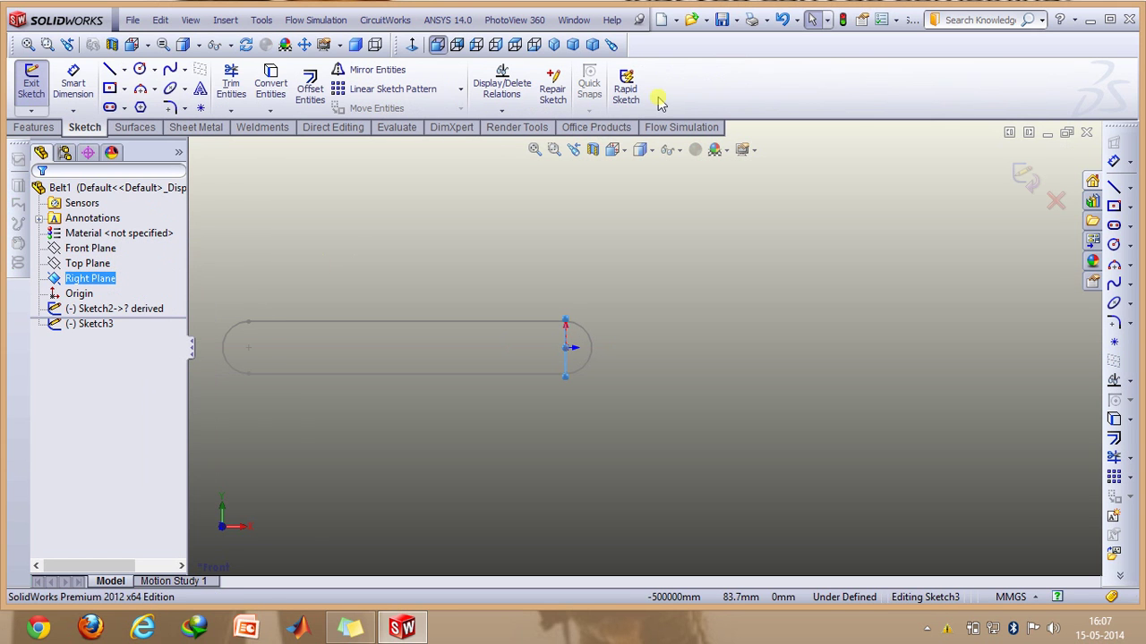
click(614, 149)
click(660, 194)
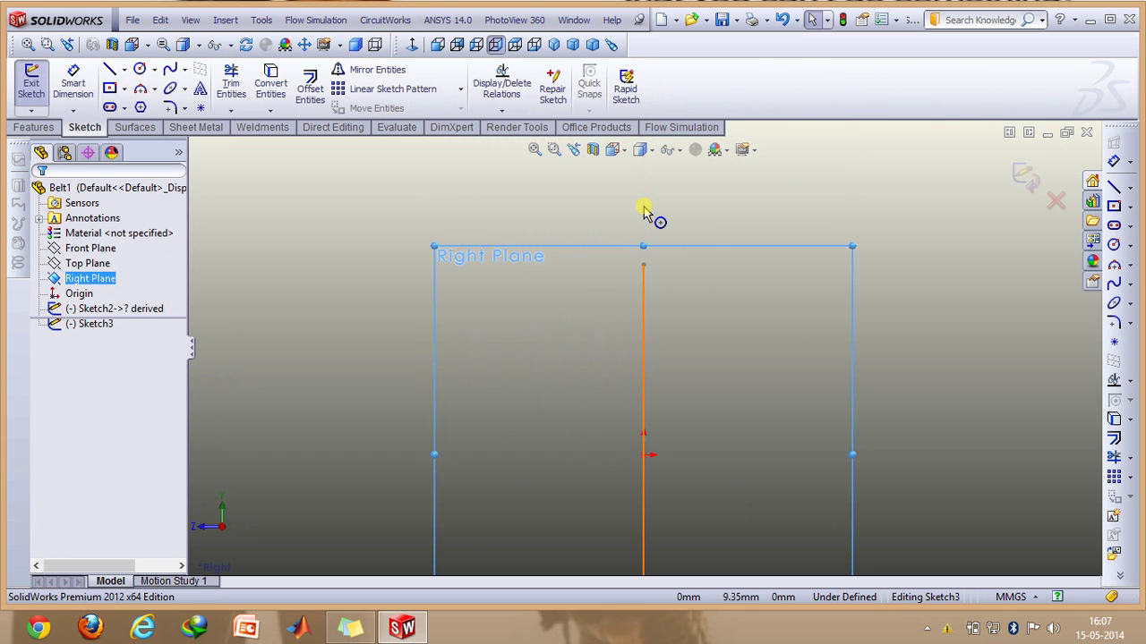
click(125, 90)
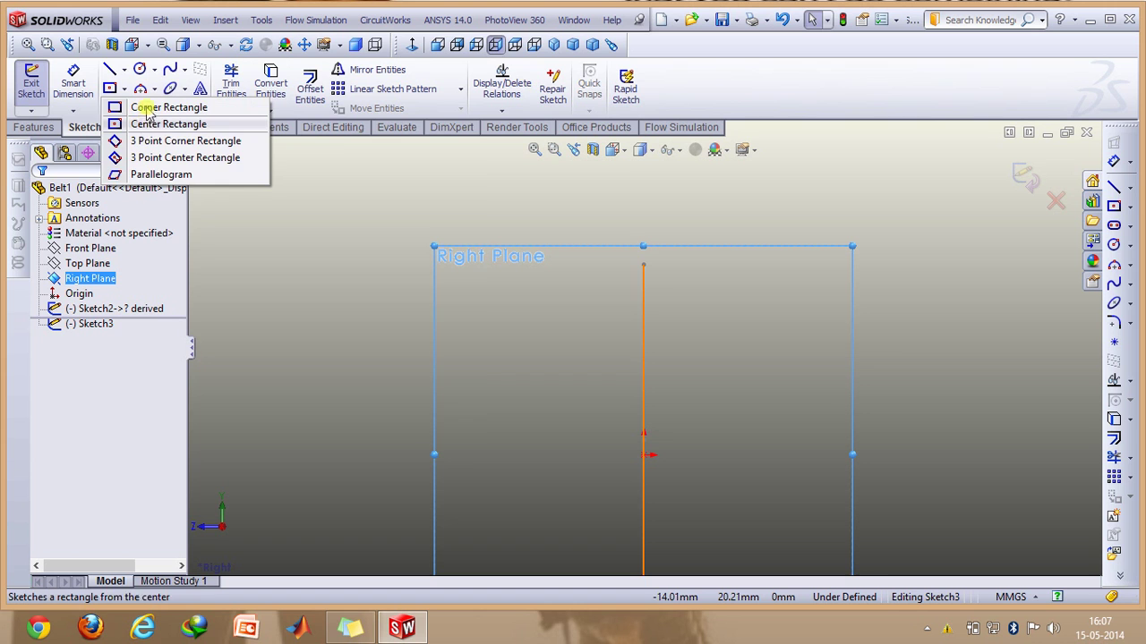
click(143, 123)
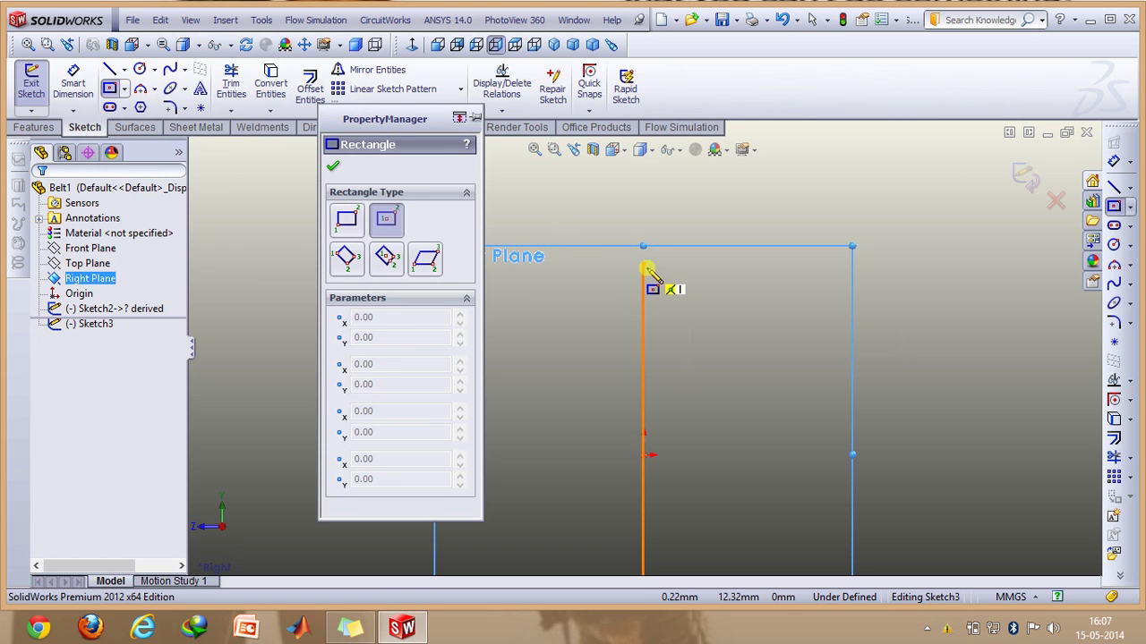
click(643, 265)
click(948, 219)
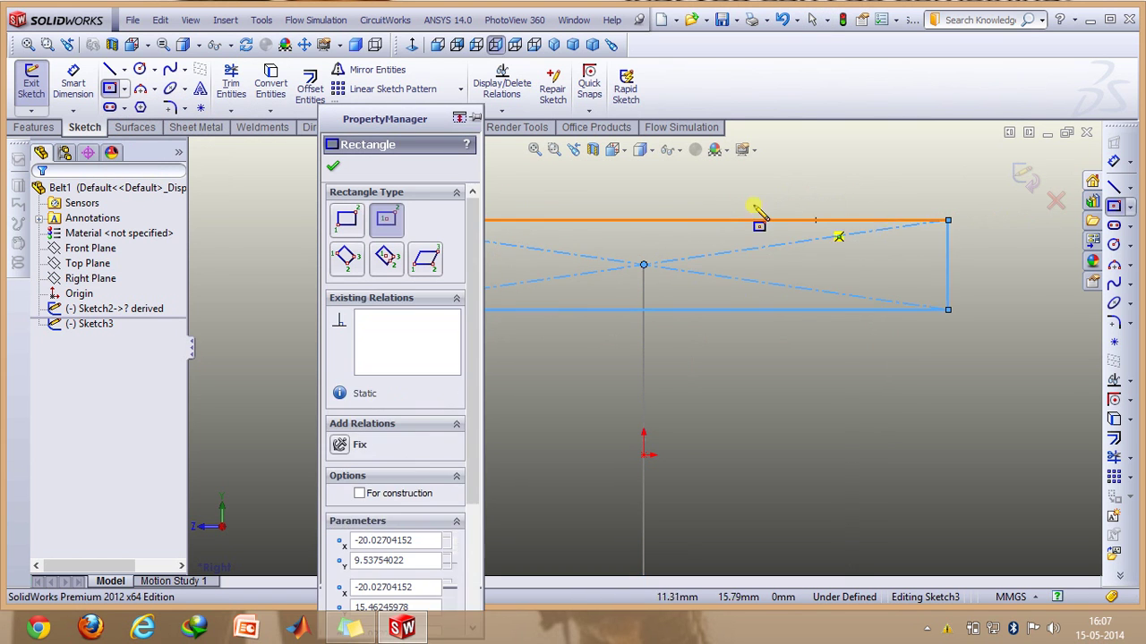
key(Escape)
Dimension the rectangle 1 mm high and 200 mm long, then exit the sketch
click(73, 83)
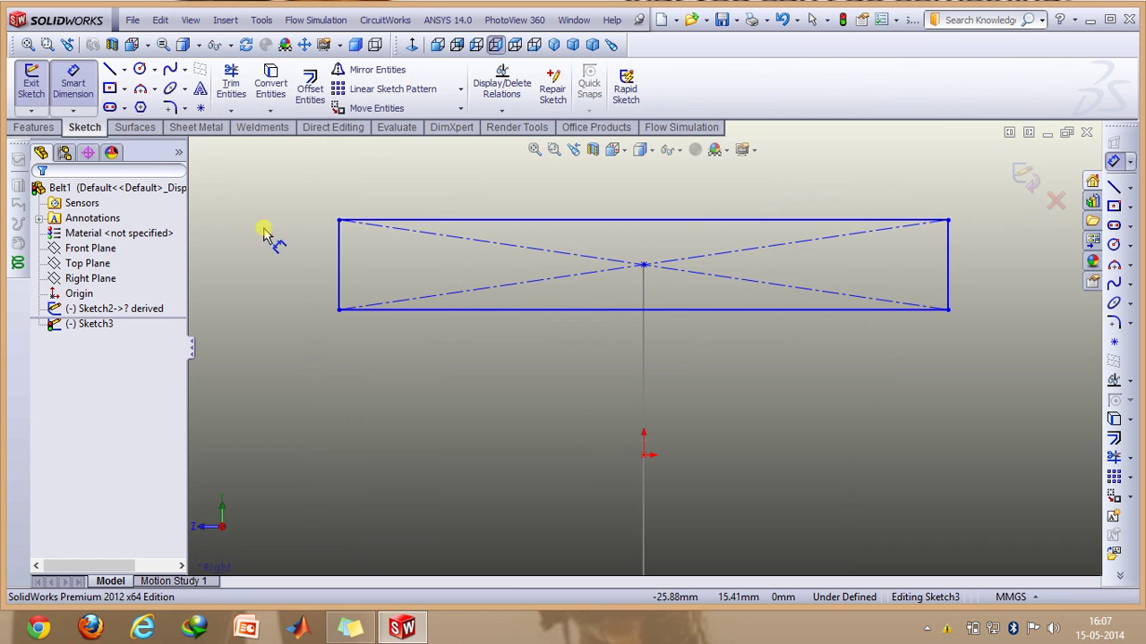
click(315, 257)
click(294, 258)
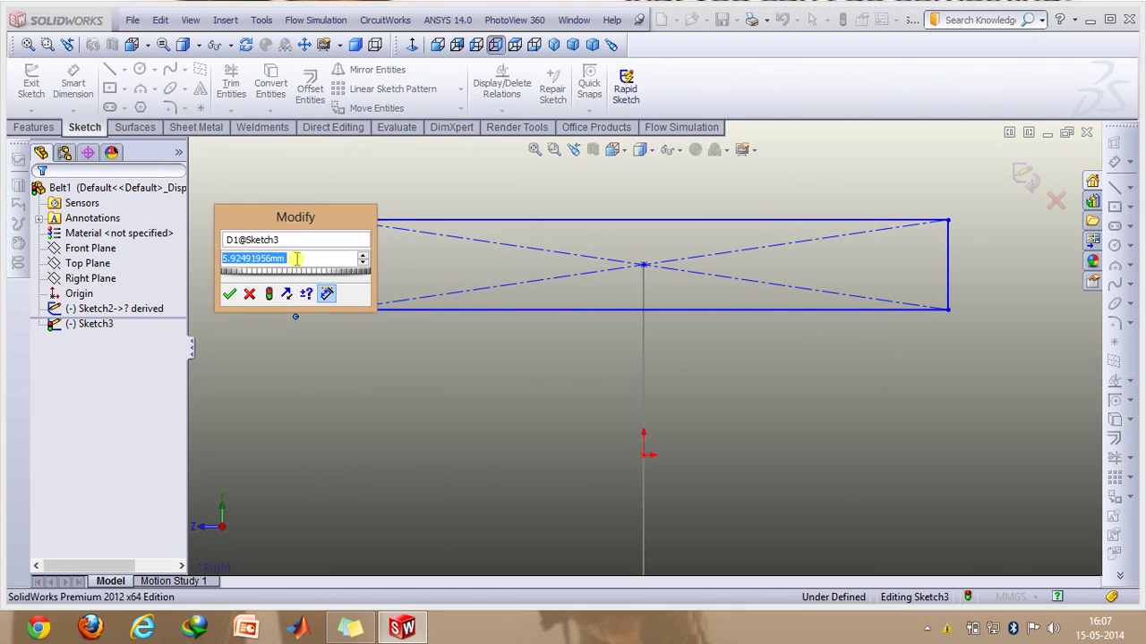
text(1)
key(Return)
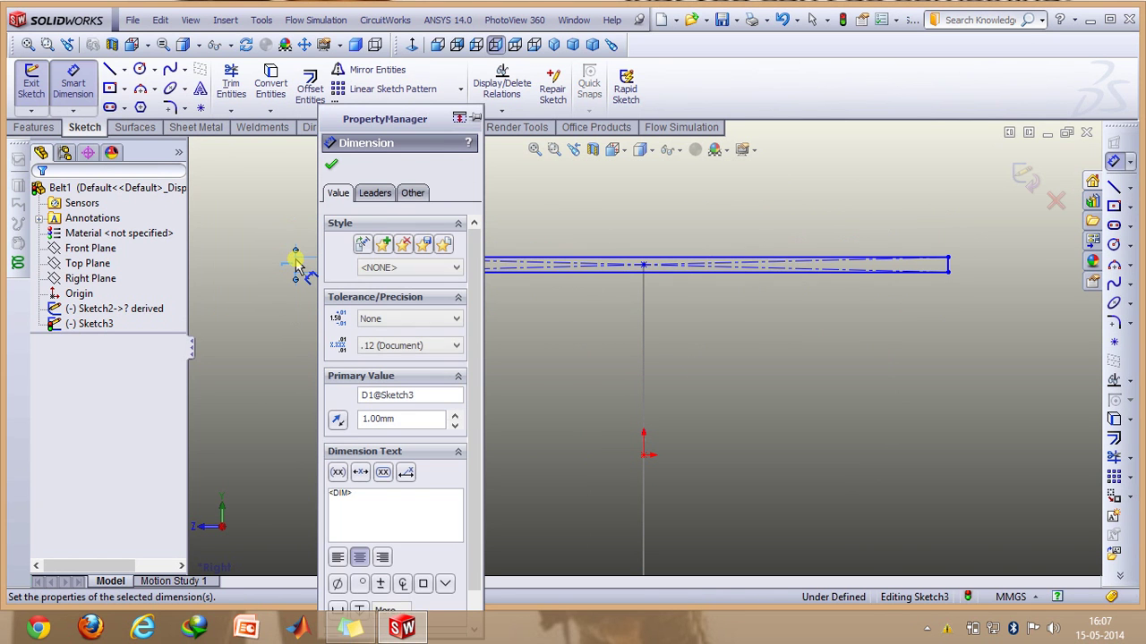
click(331, 166)
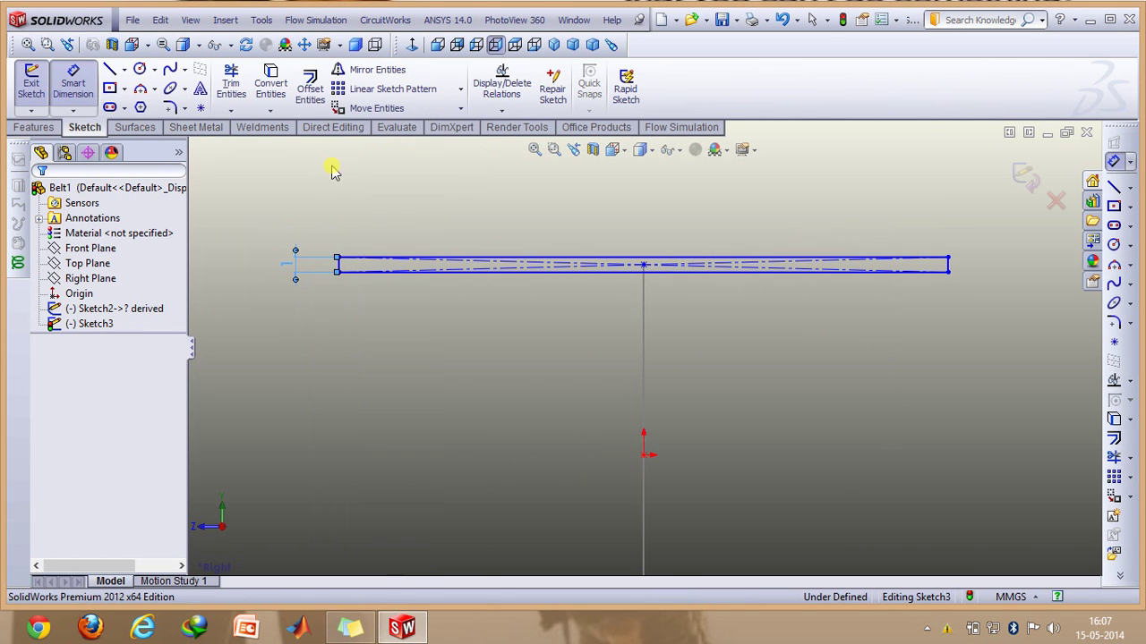
click(537, 262)
click(528, 215)
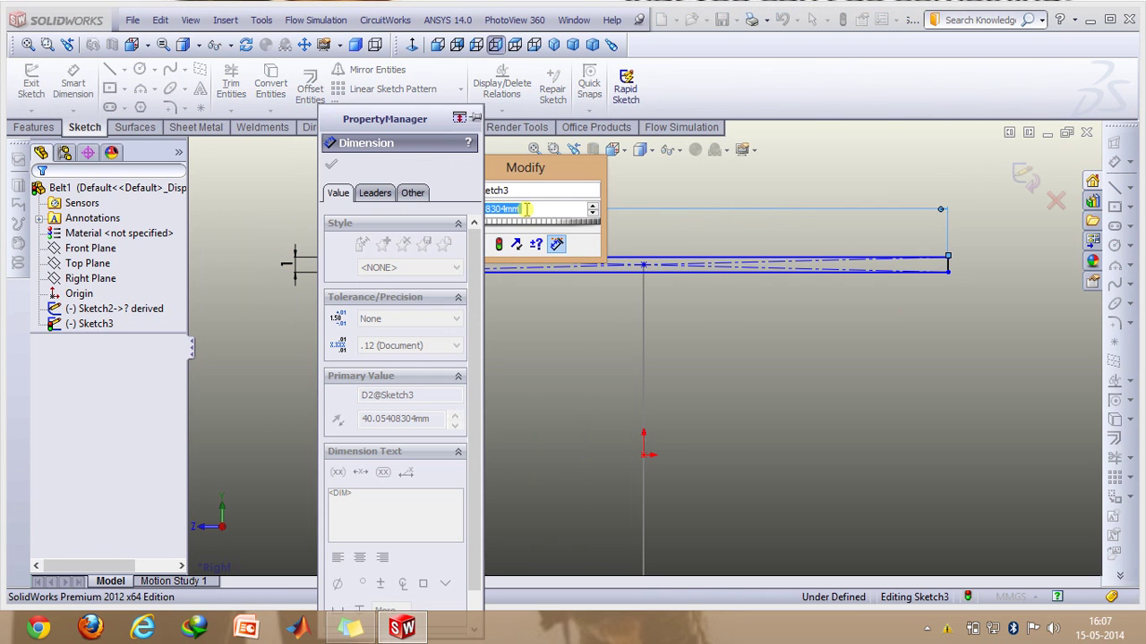
key(BackSpace)
drag(400, 128, 77, 167)
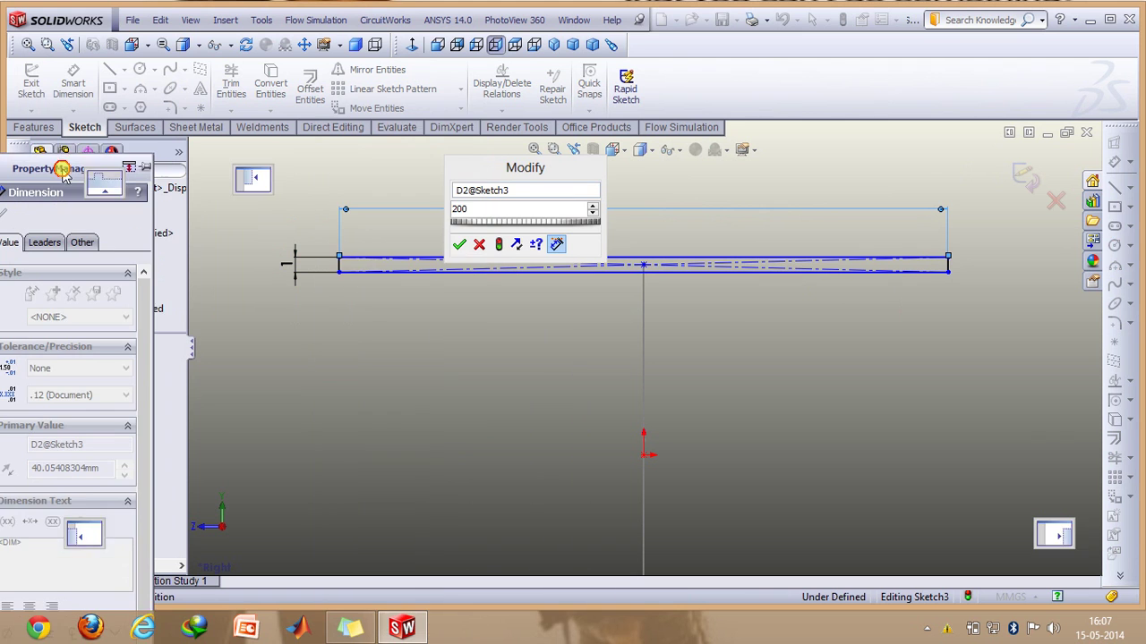
click(455, 244)
click(1025, 176)
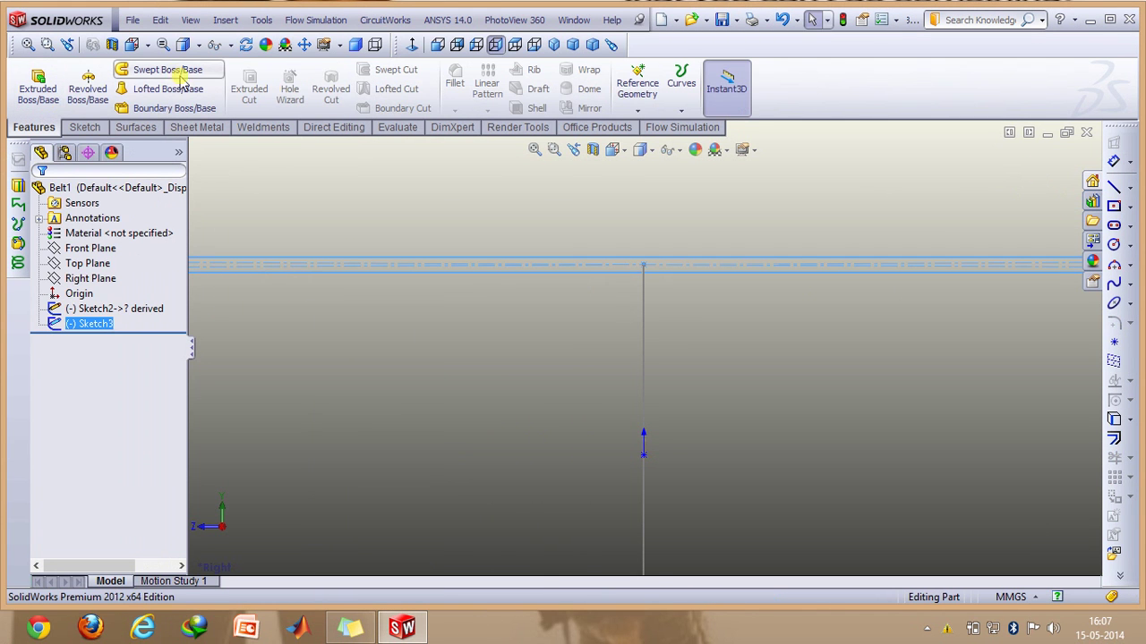
Sweep the Sketch3 rectangle along the Sketch2 belt loop to create Sweep1
click(172, 71)
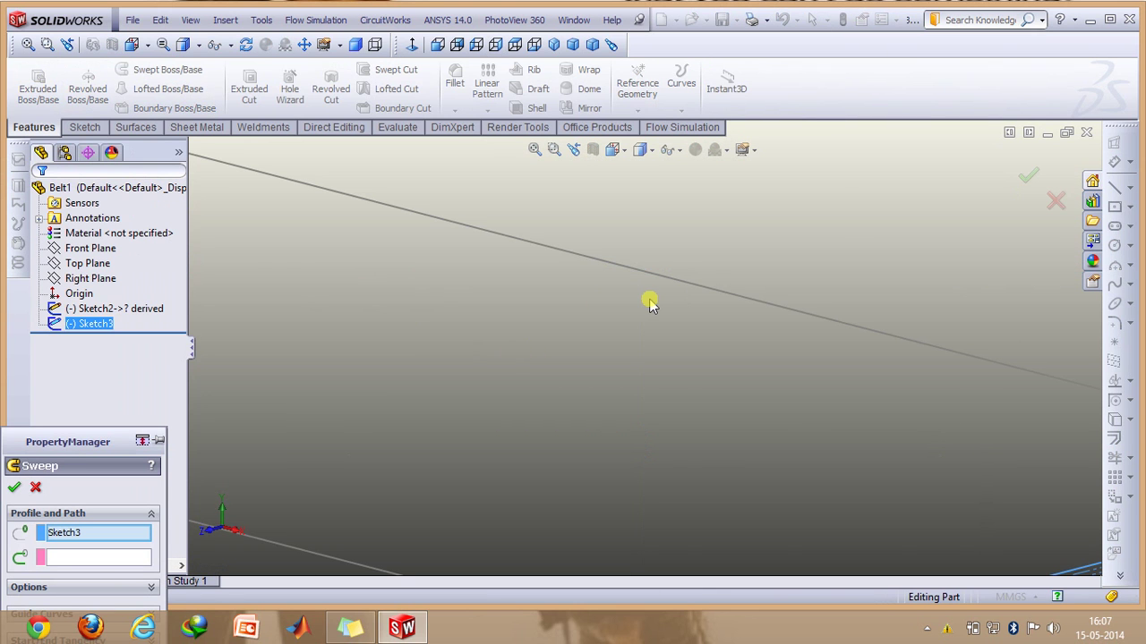
click(554, 150)
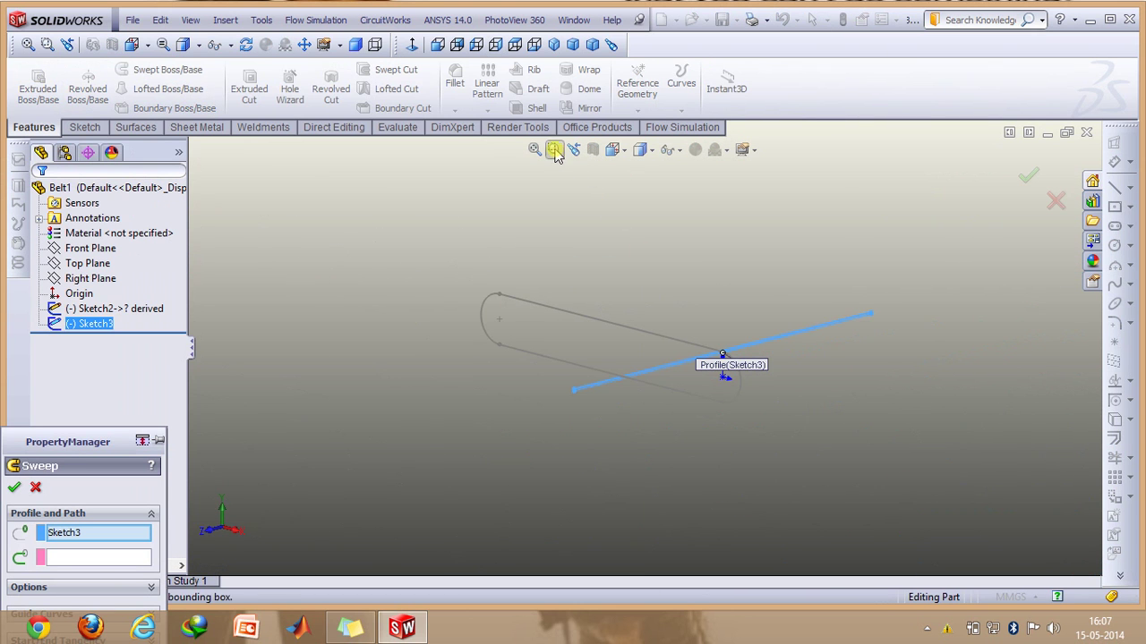
drag(460, 253, 918, 443)
scroll(716, 363, down, 2)
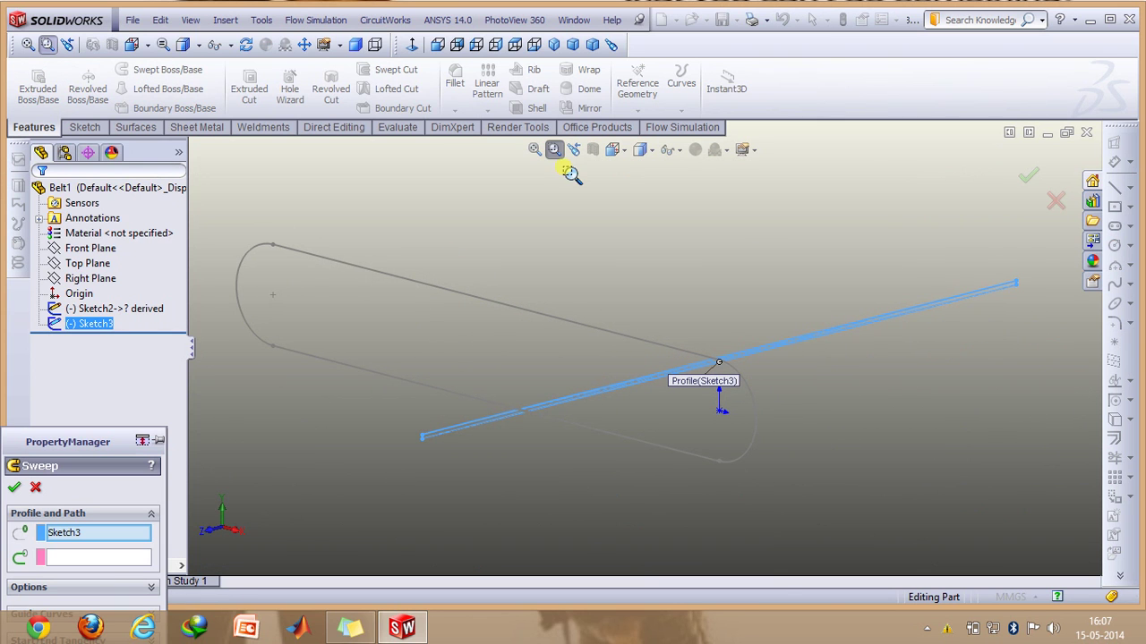
click(554, 150)
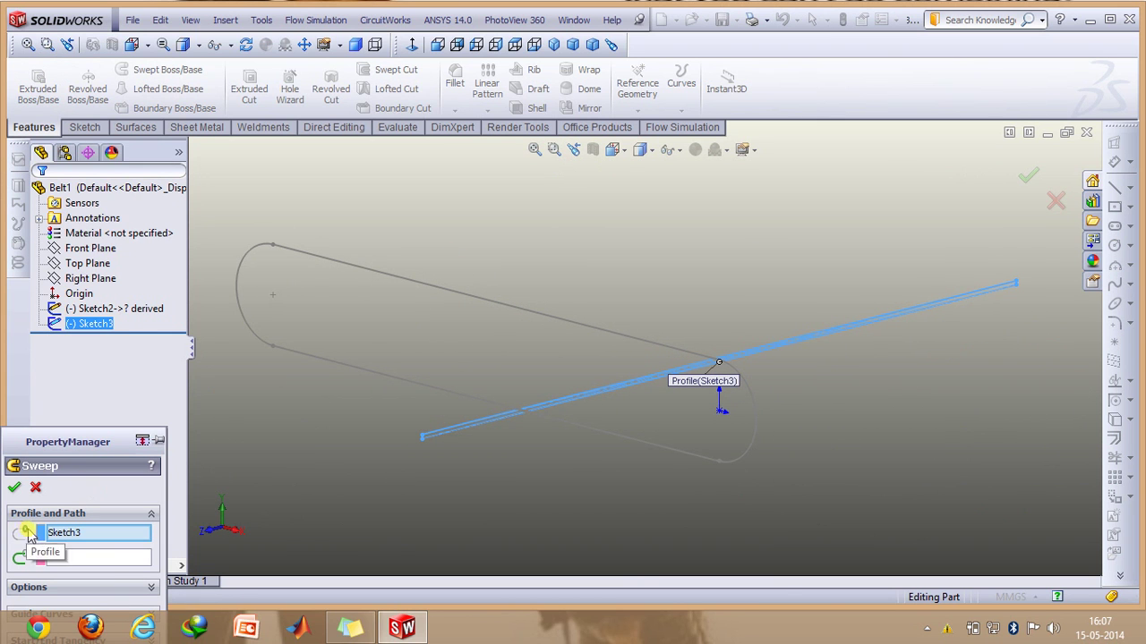
click(92, 558)
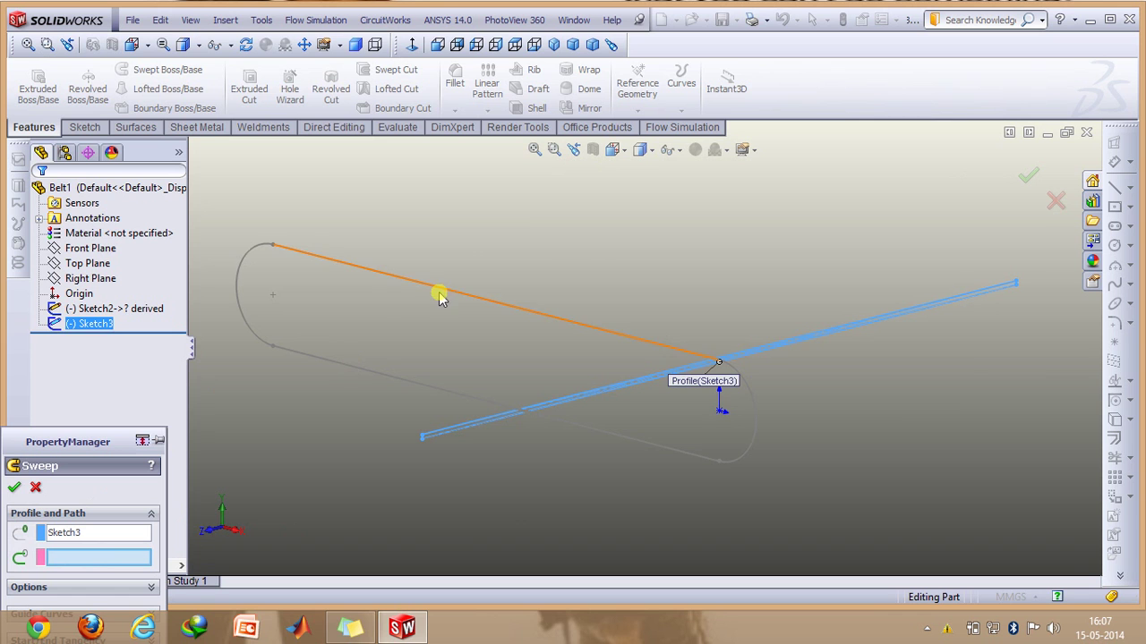
click(450, 293)
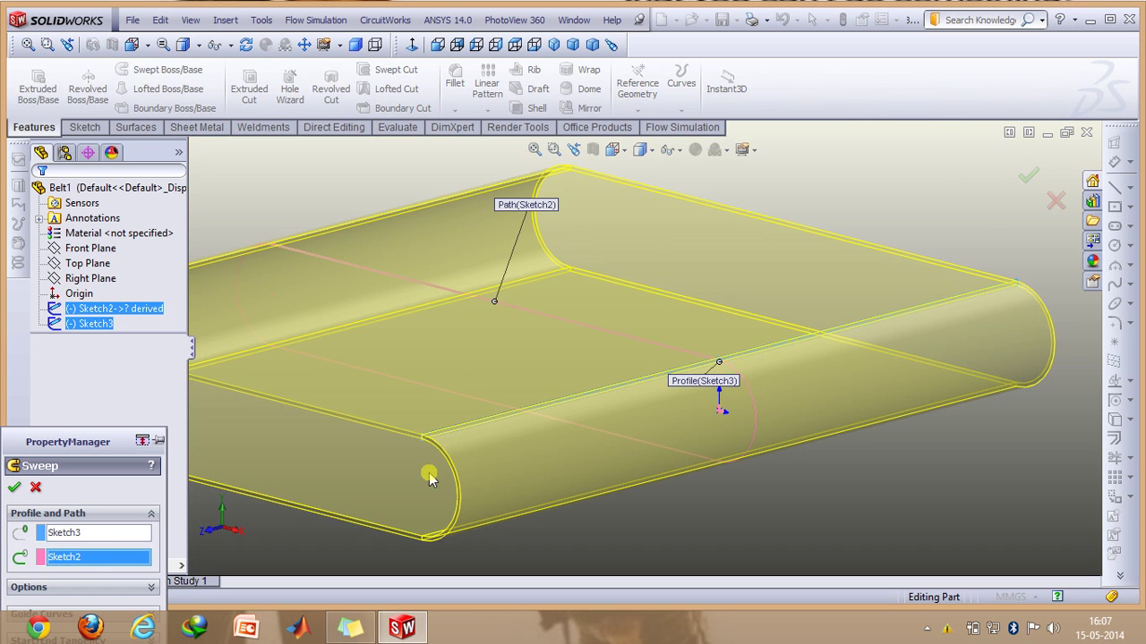
click(14, 488)
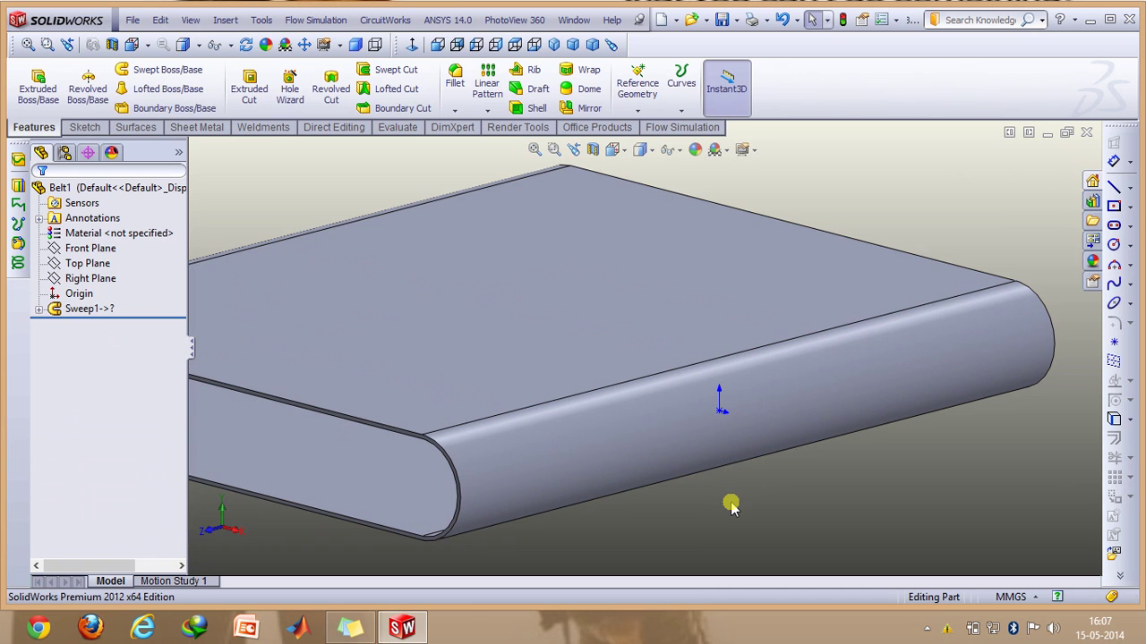
Close Belt1, reopen Assem3, rebuild it, and show the Front view
click(1086, 132)
click(134, 20)
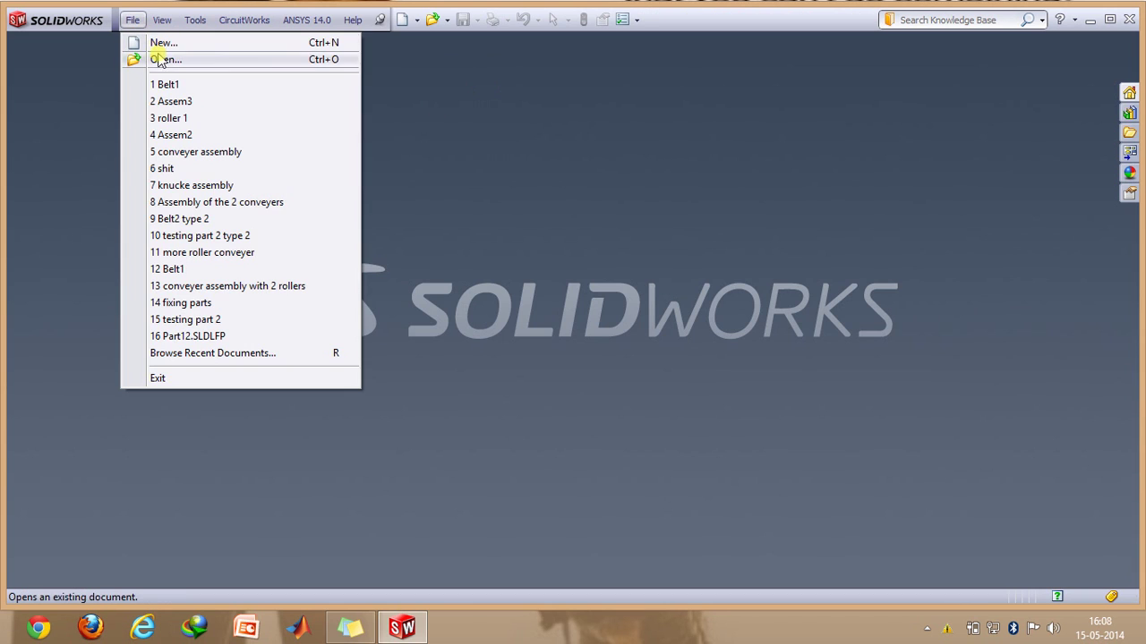
click(174, 101)
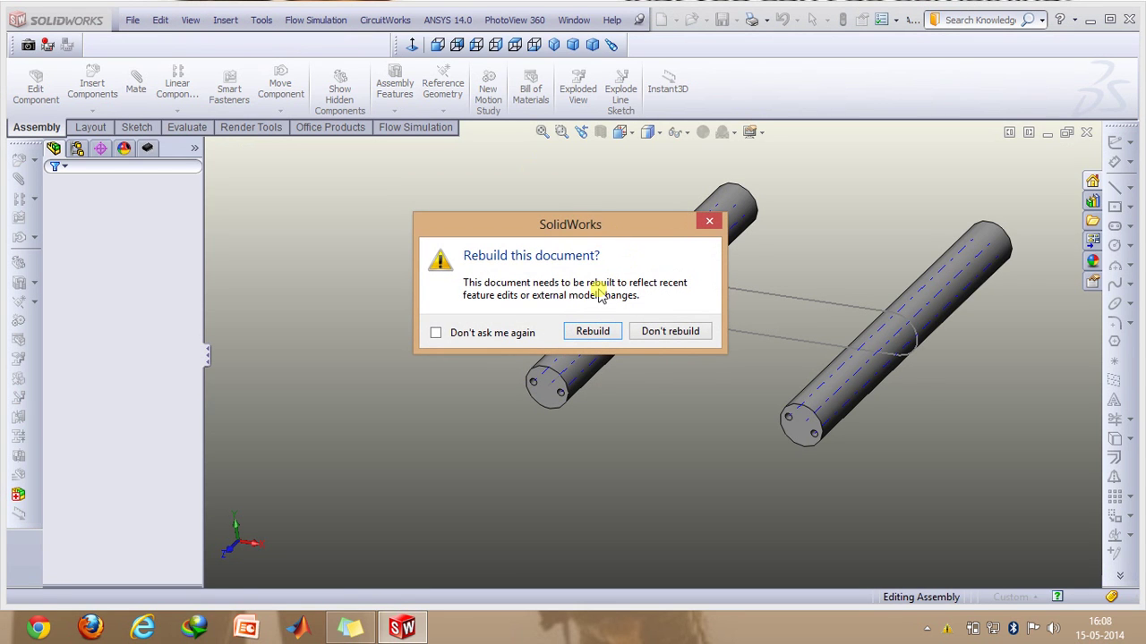
click(593, 331)
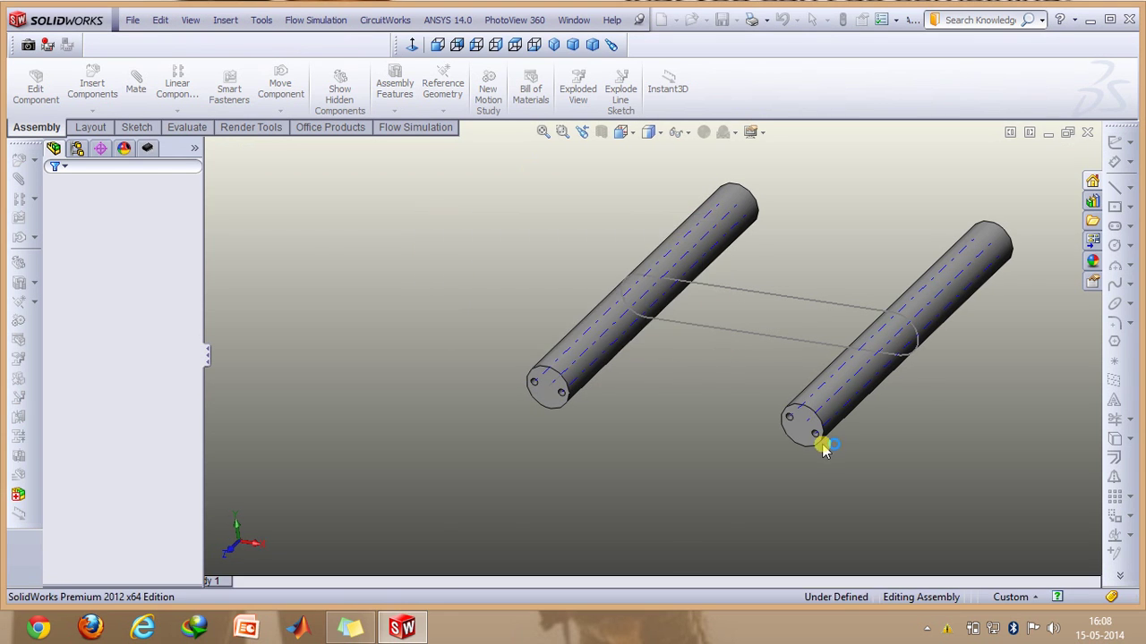
key(ctrl+1)
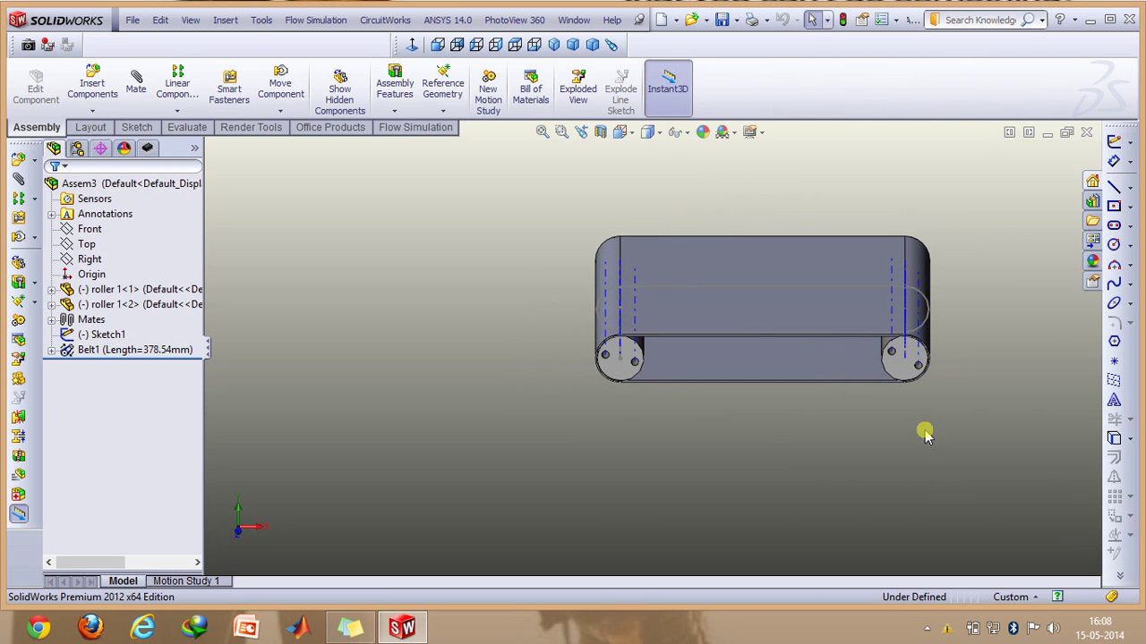
Hide the temporary axes and the belt's path sketch in an isometric view
click(682, 132)
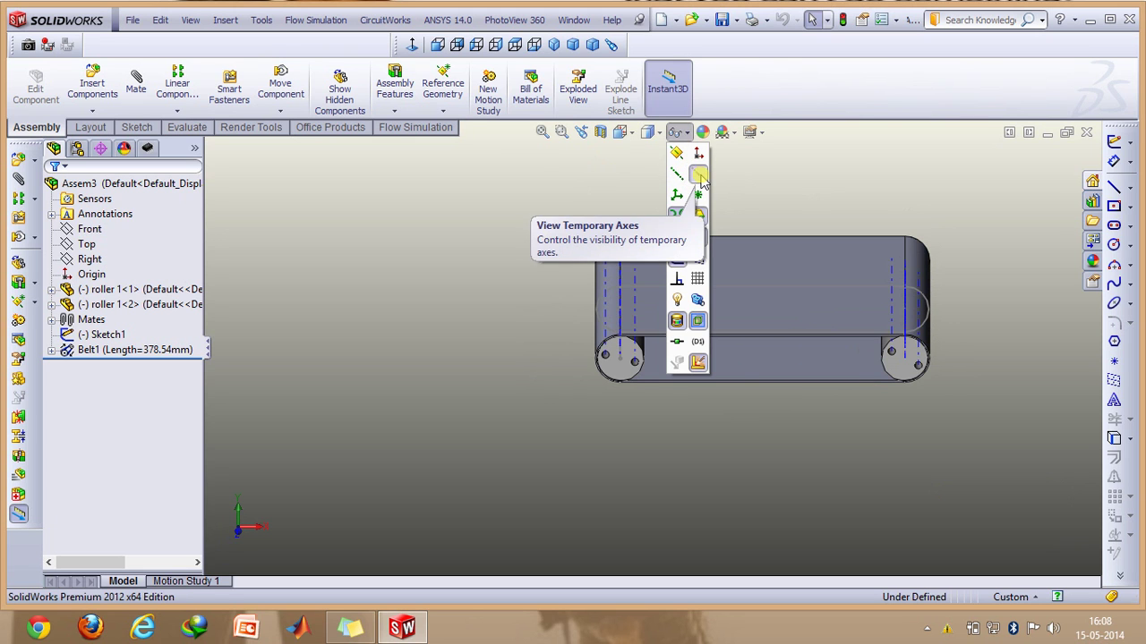
key(ctrl+7)
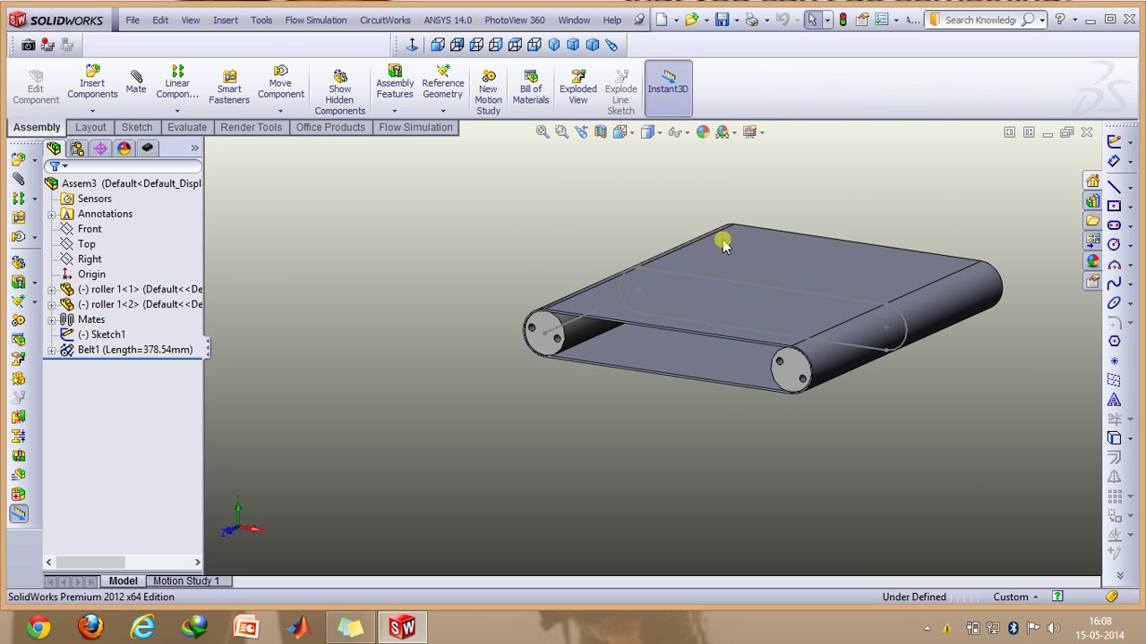
right_click(770, 288)
click(798, 258)
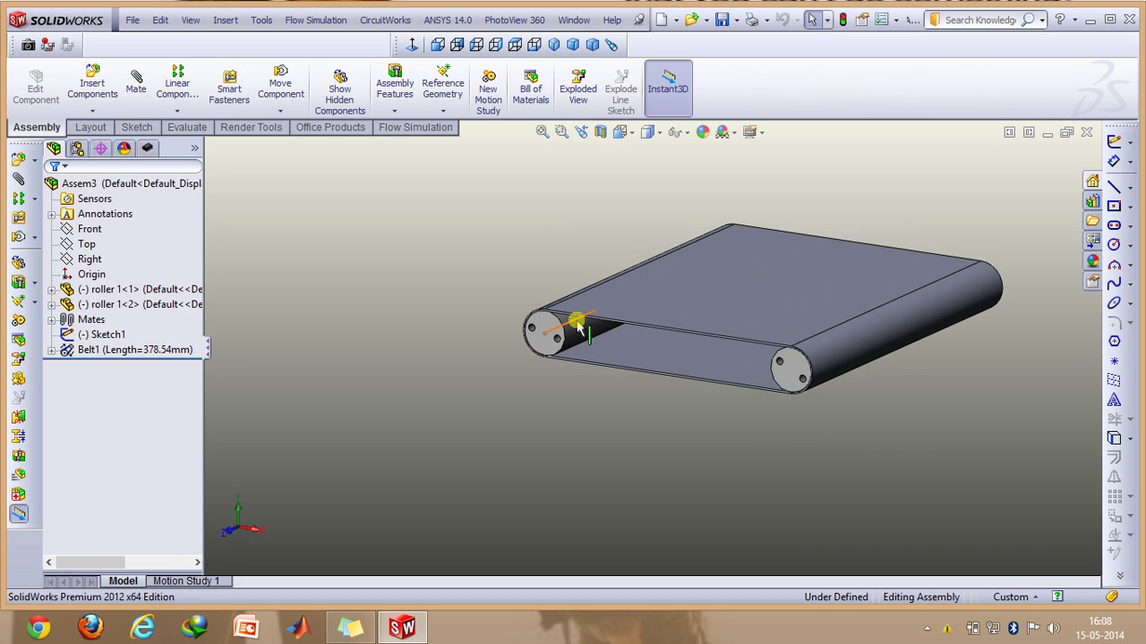
right_click(578, 331)
click(596, 299)
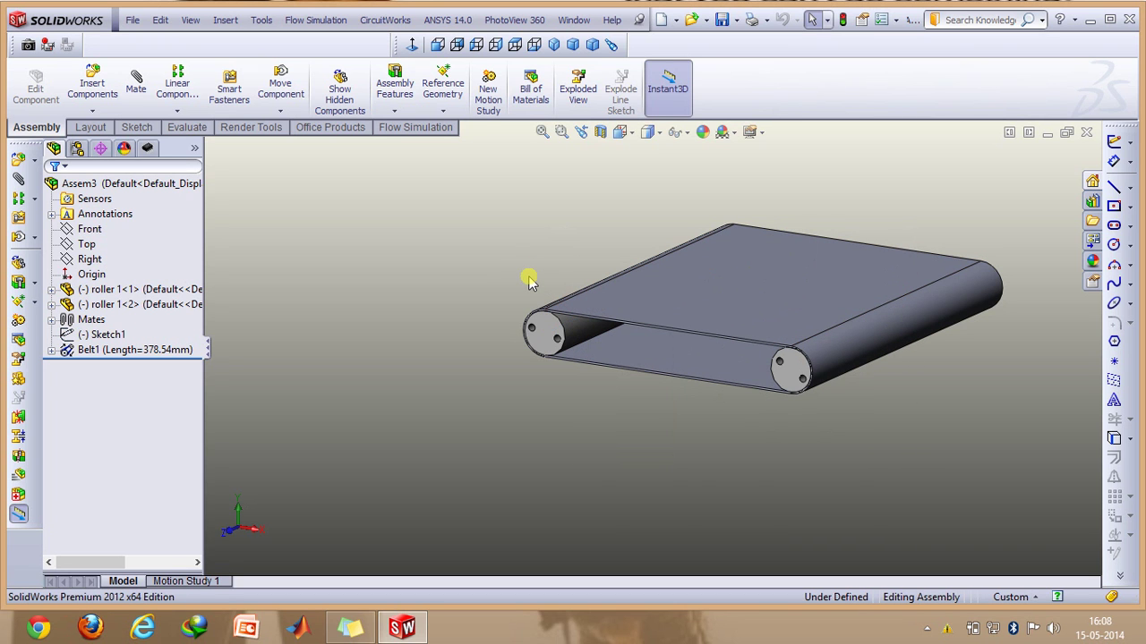